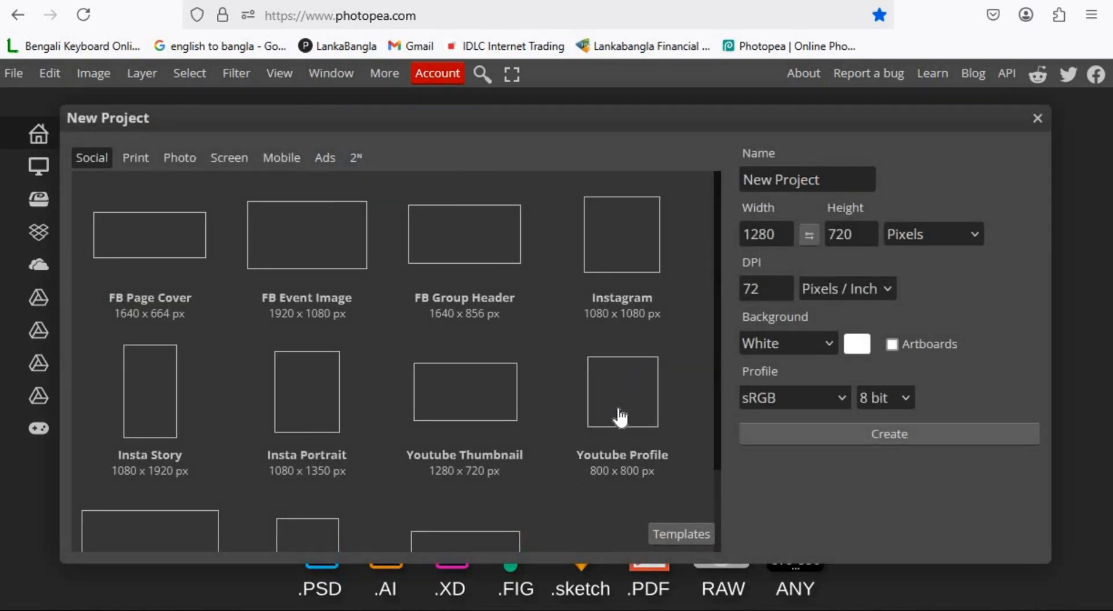
Create a new 800 × 800 px project from the Youtube Profile preset with a transparent background.
click(617, 409)
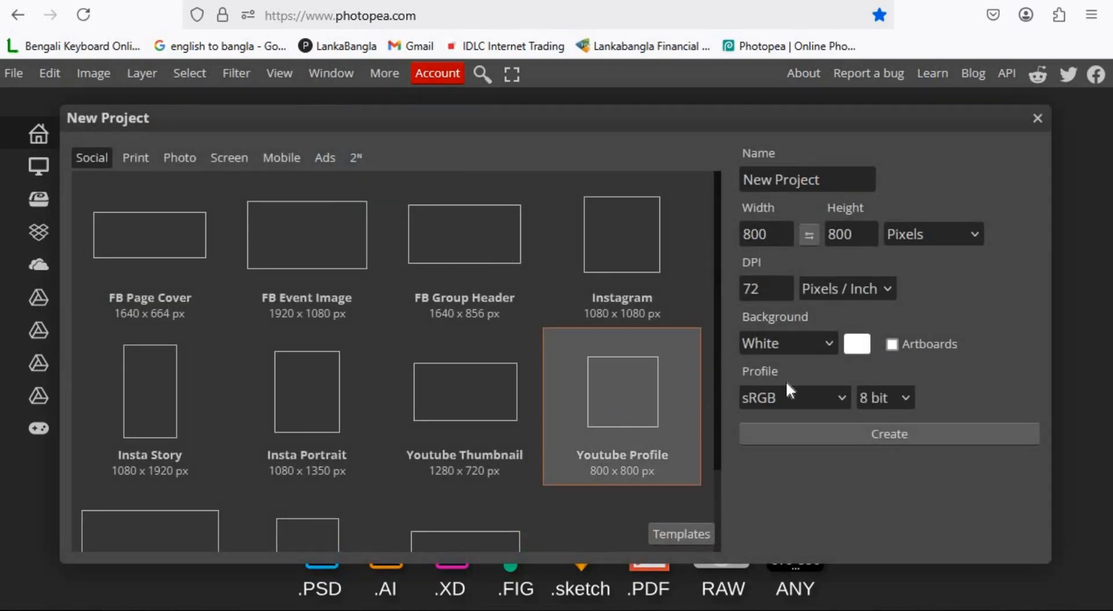
click(826, 343)
click(788, 427)
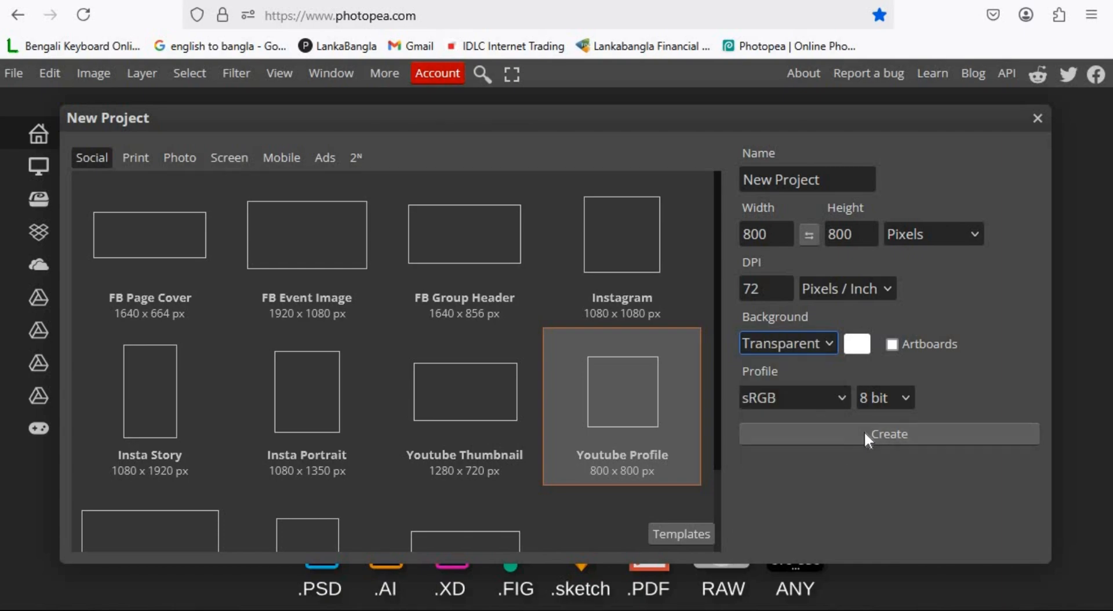
click(864, 434)
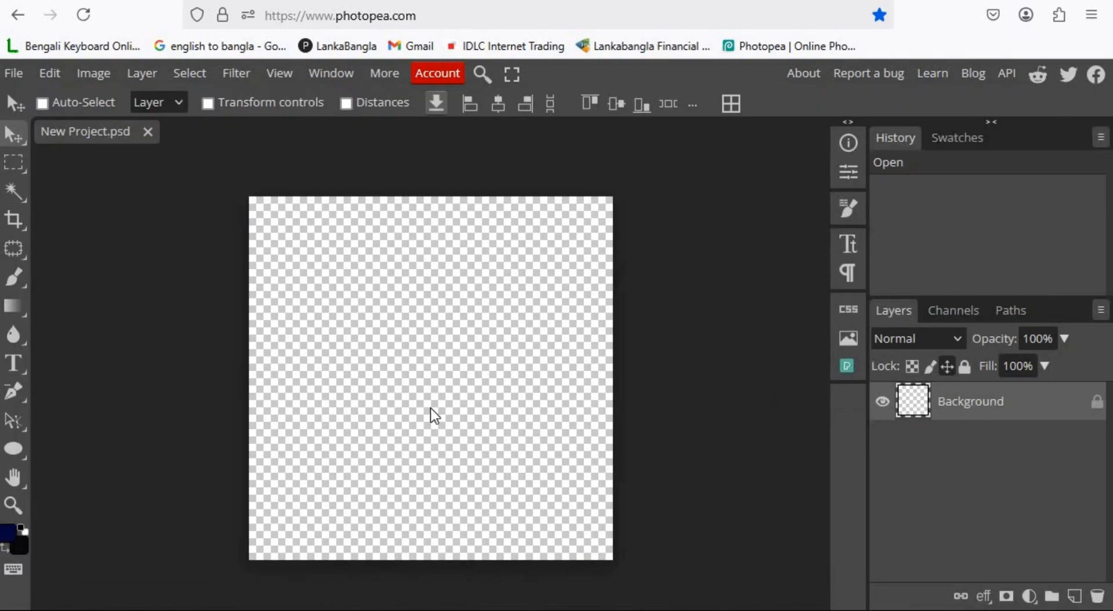
Add a text layer reading Hi on the canvas with the Type tool.
click(24, 367)
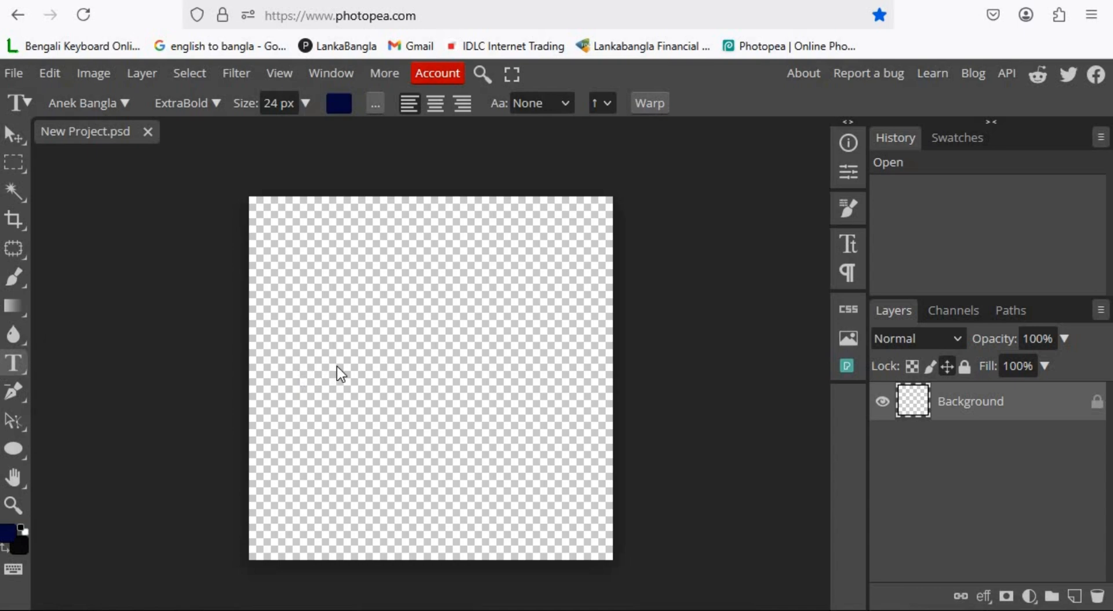
click(336, 367)
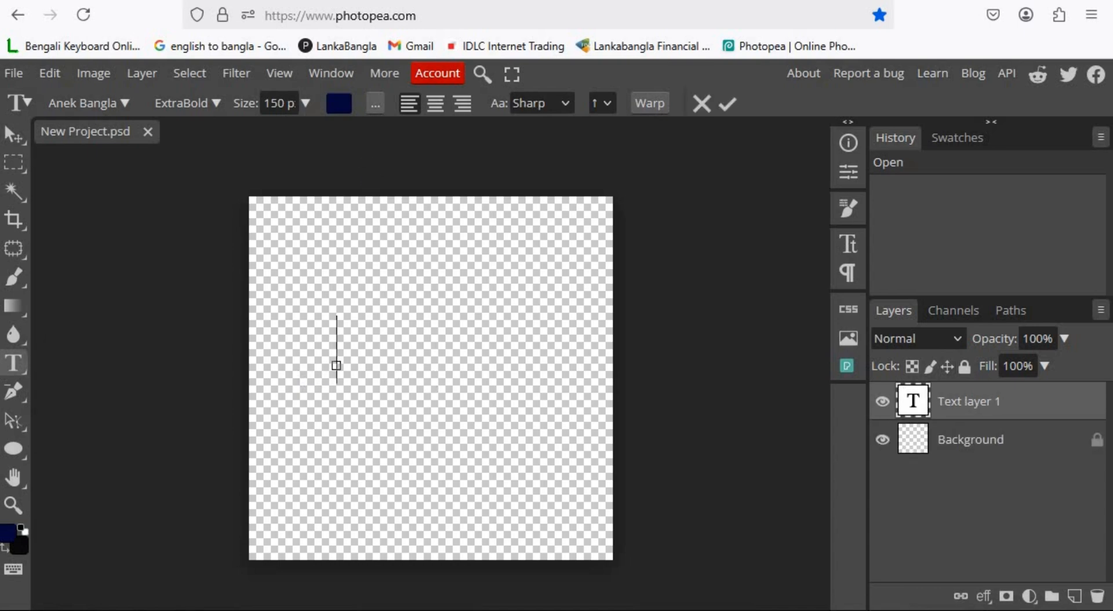
text(Hi)
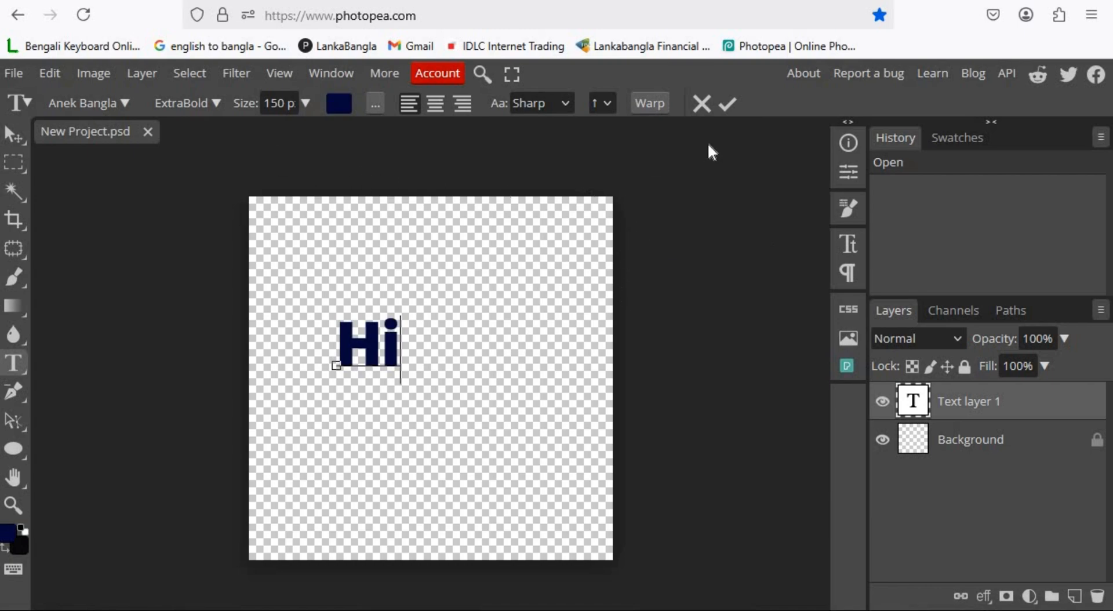
click(728, 103)
Add a second text layer reading T and move it beside Hi to spell HiT.
click(447, 348)
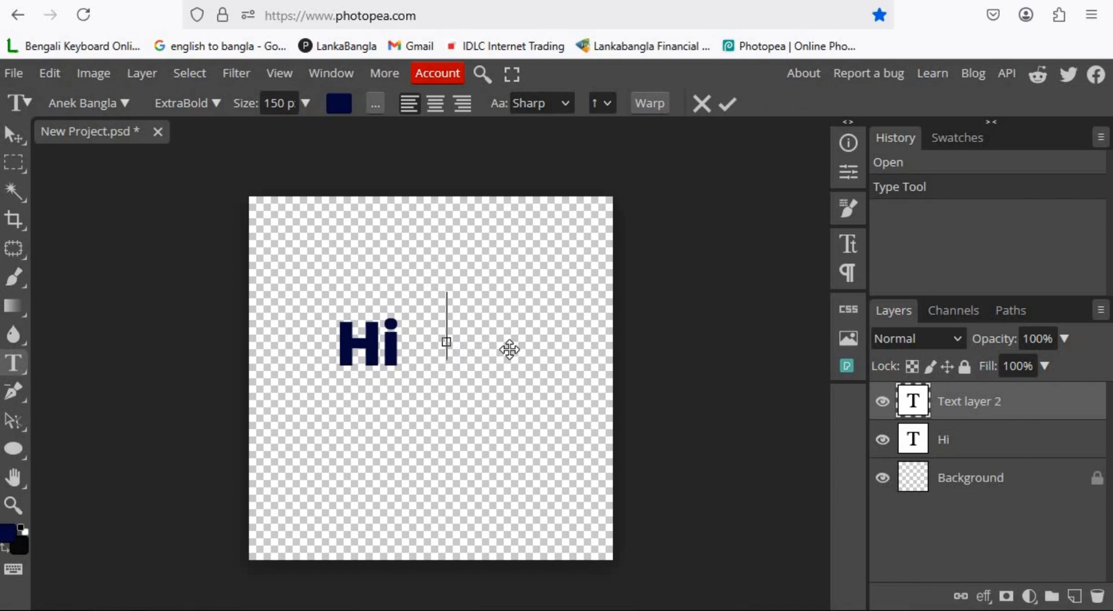
text(T)
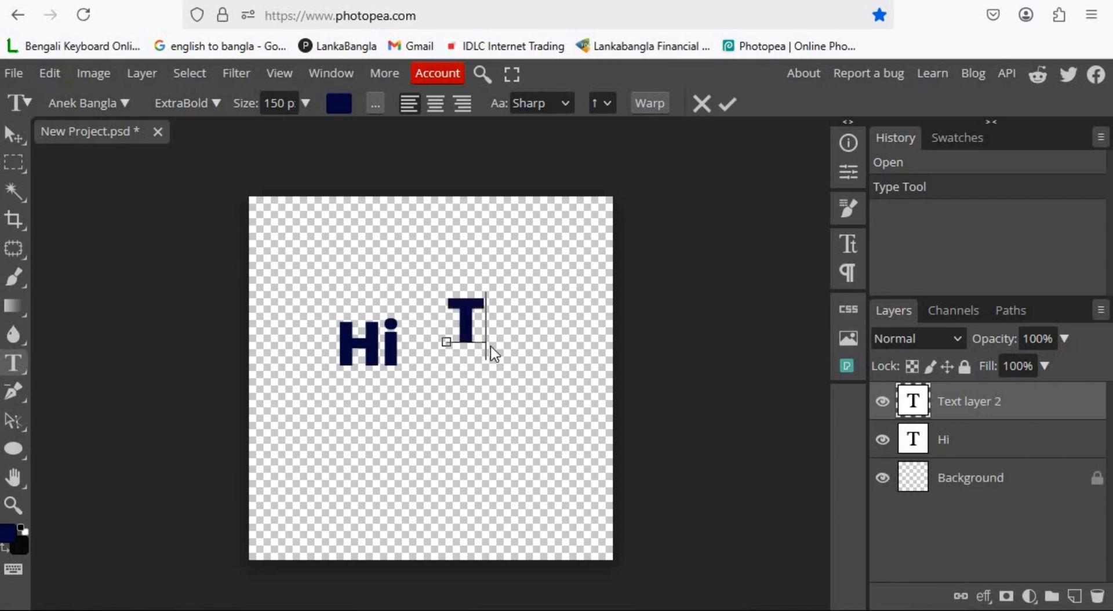
drag(481, 352, 415, 349)
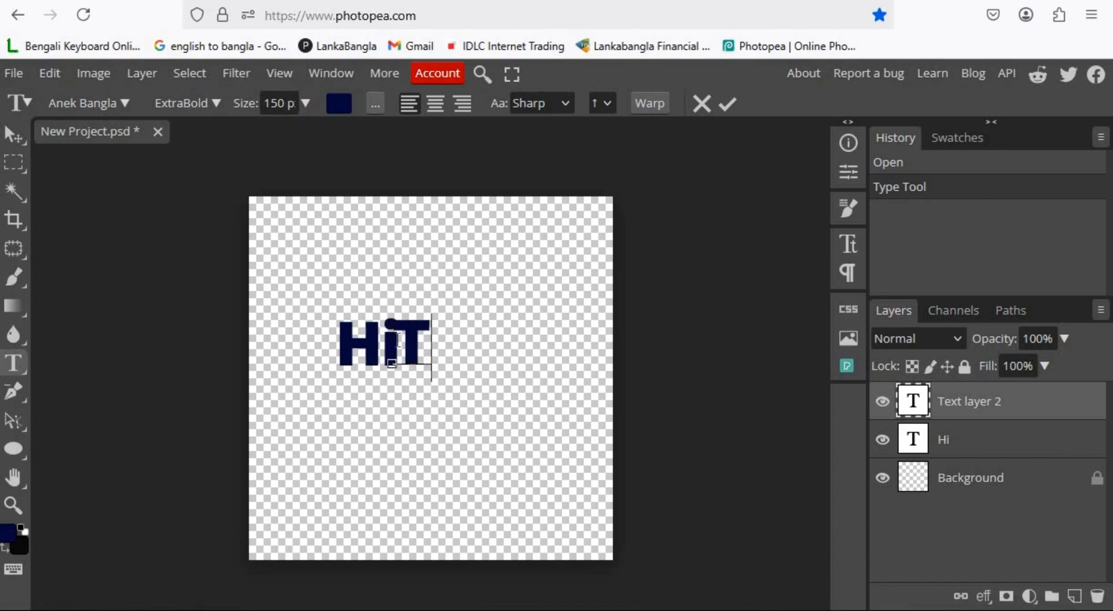
click(727, 104)
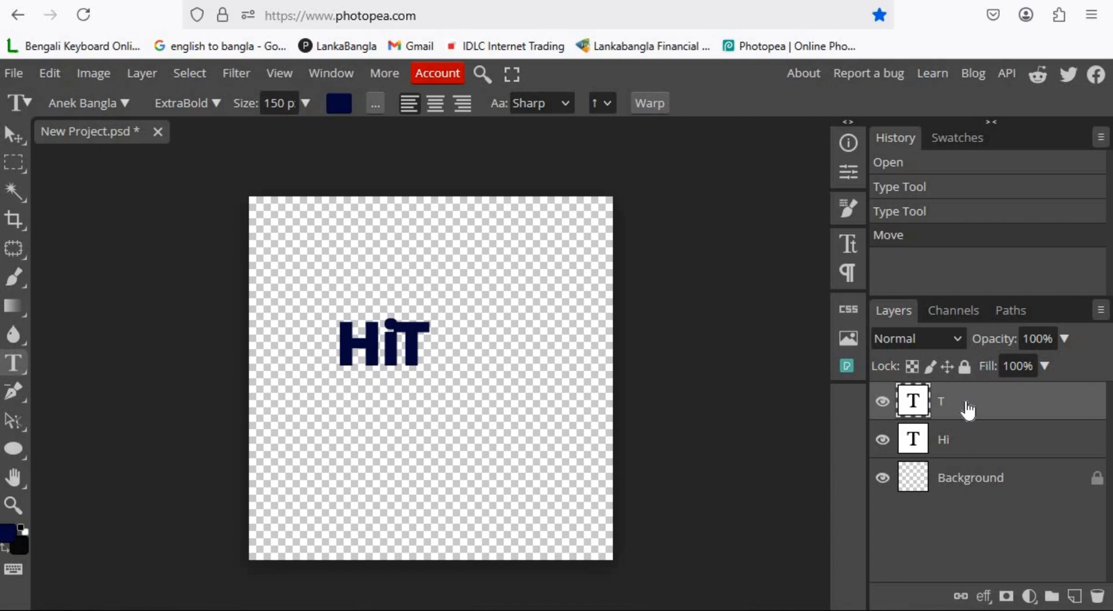
Merge the T layer down into the Hi layer and scale the merged text up to about 144%.
right_click(967, 409)
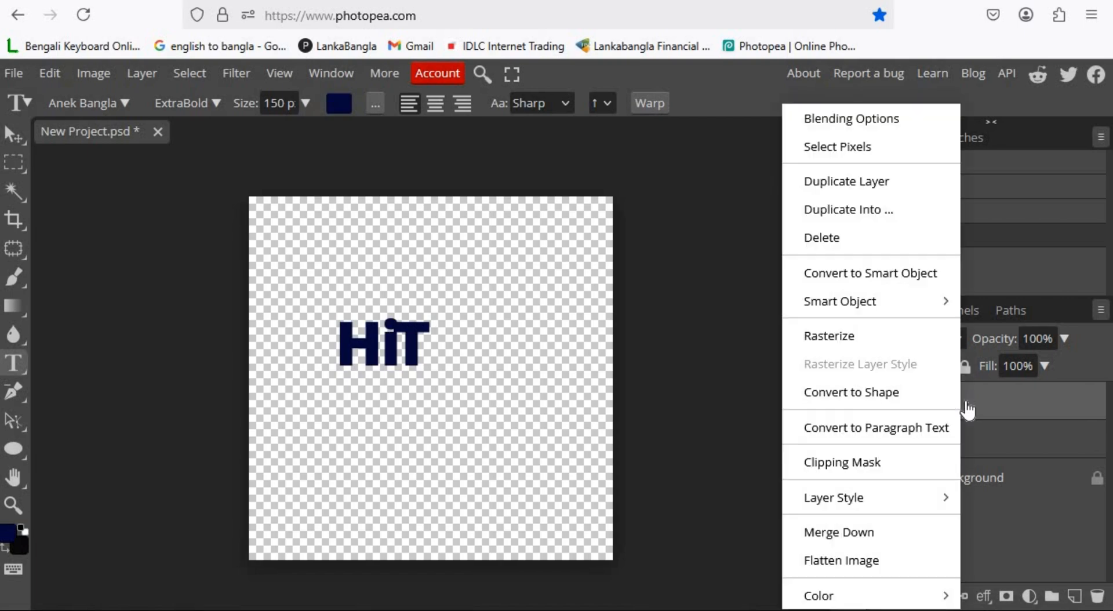
click(839, 533)
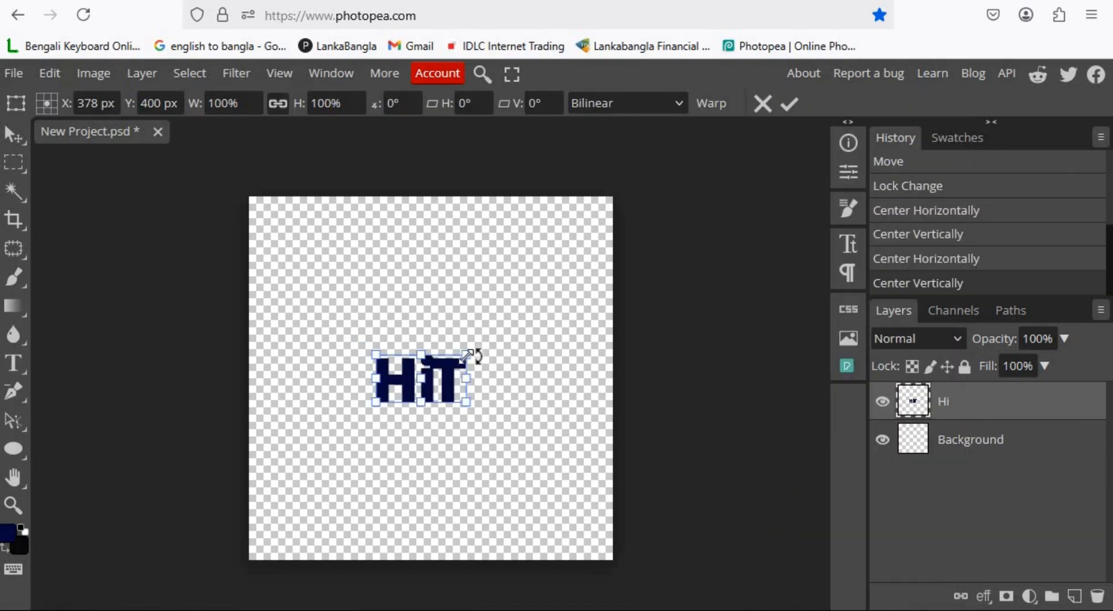
drag(467, 352, 505, 335)
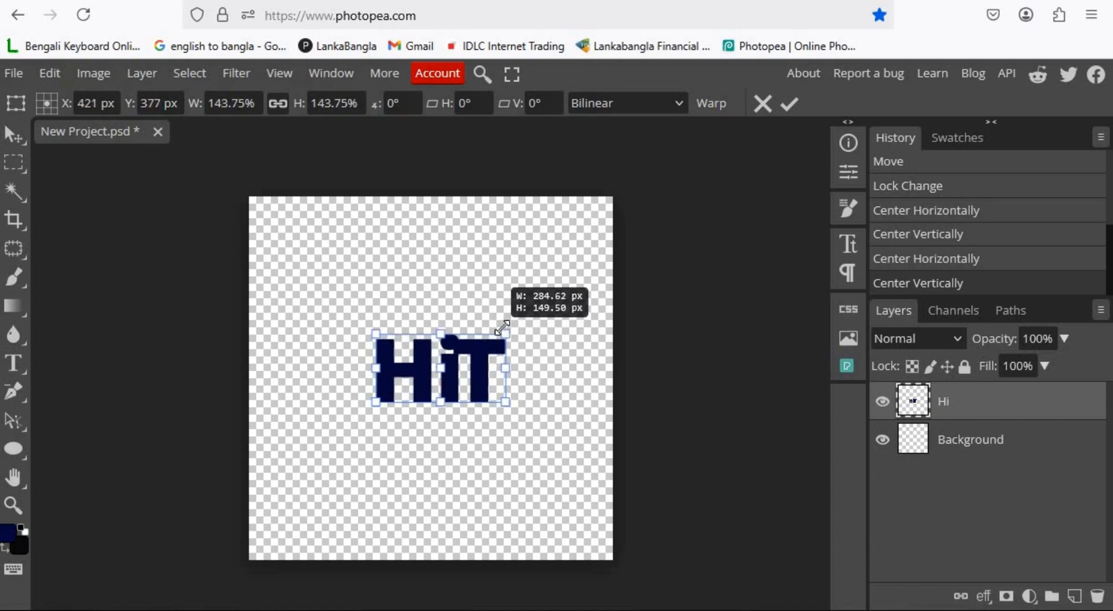
key(Return)
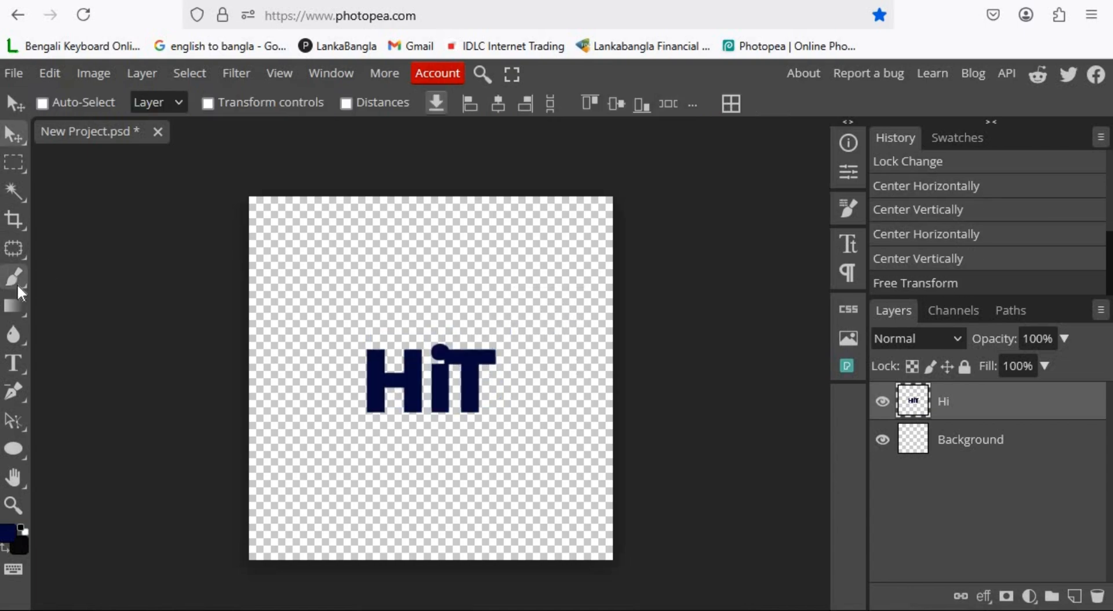
Add a new layer and stamp a red circle with a 390 px brush behind the text.
click(19, 284)
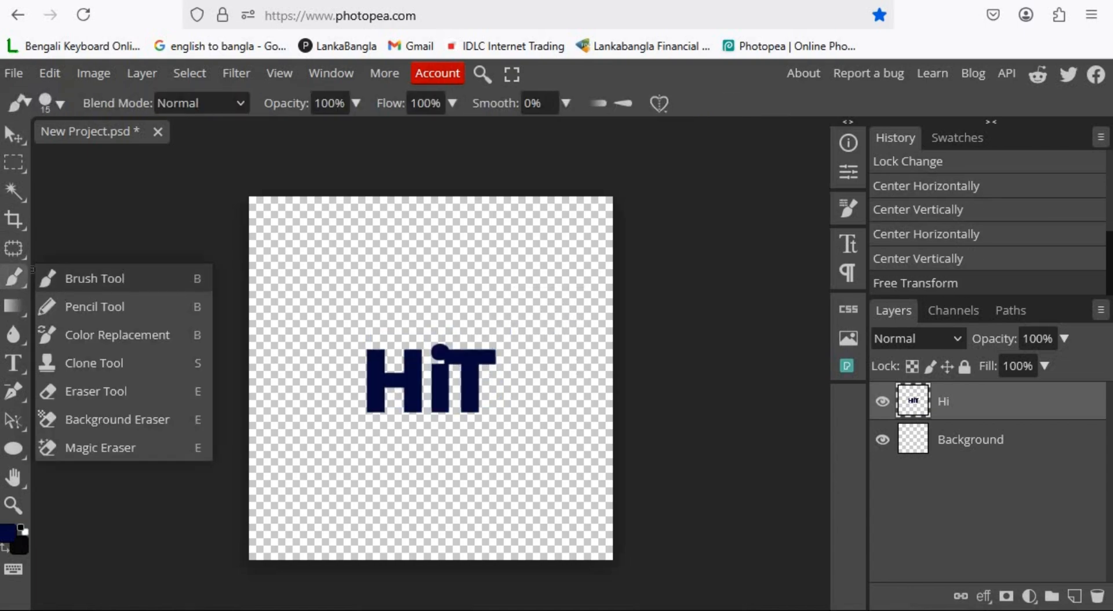
click(88, 281)
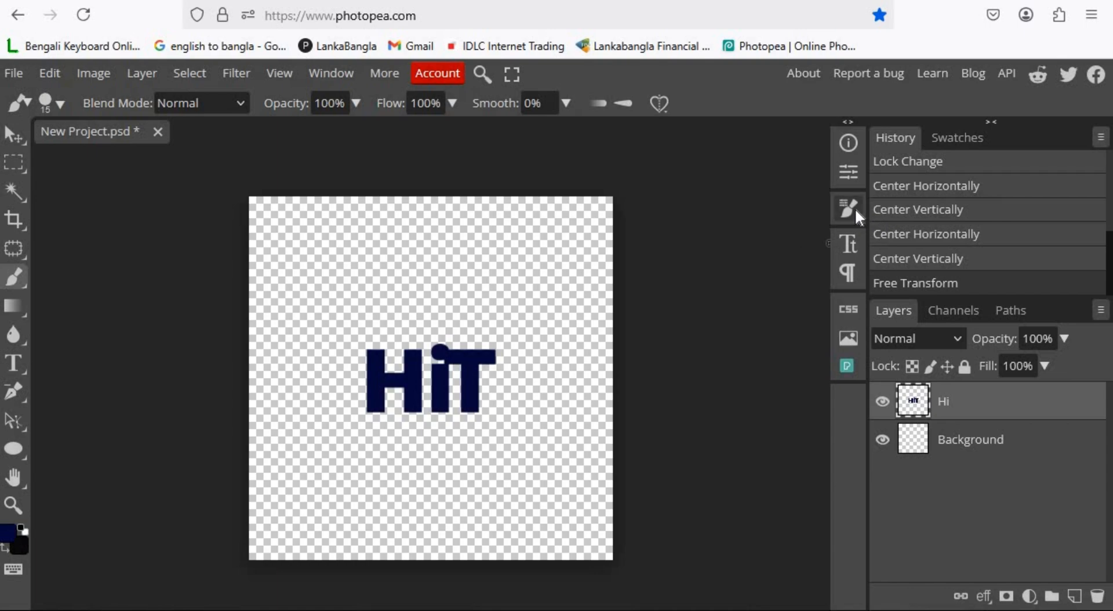
click(848, 208)
click(1074, 596)
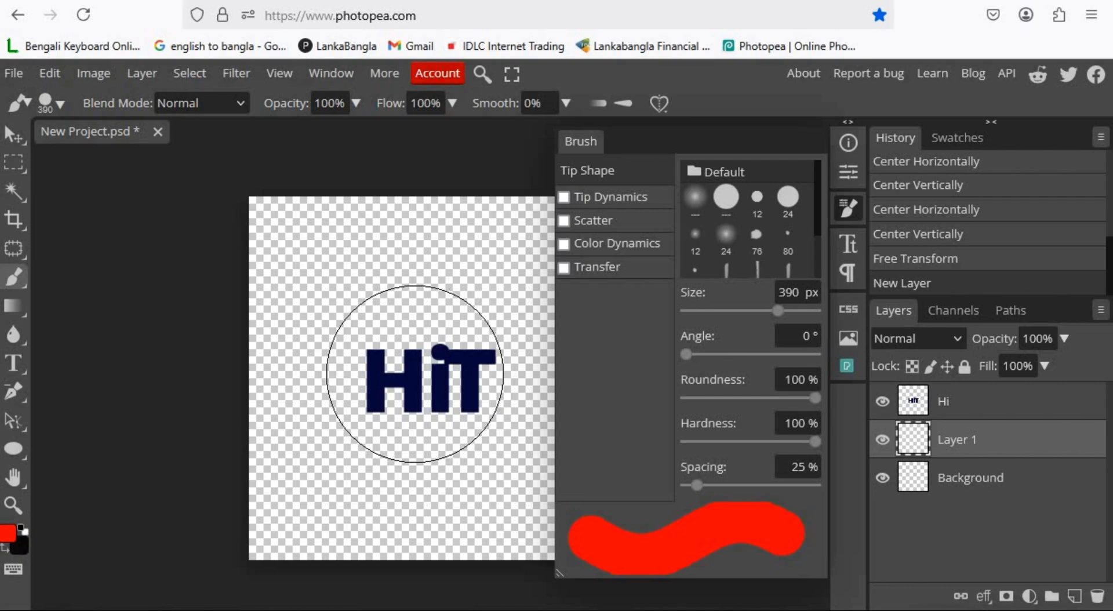
click(427, 374)
key(v)
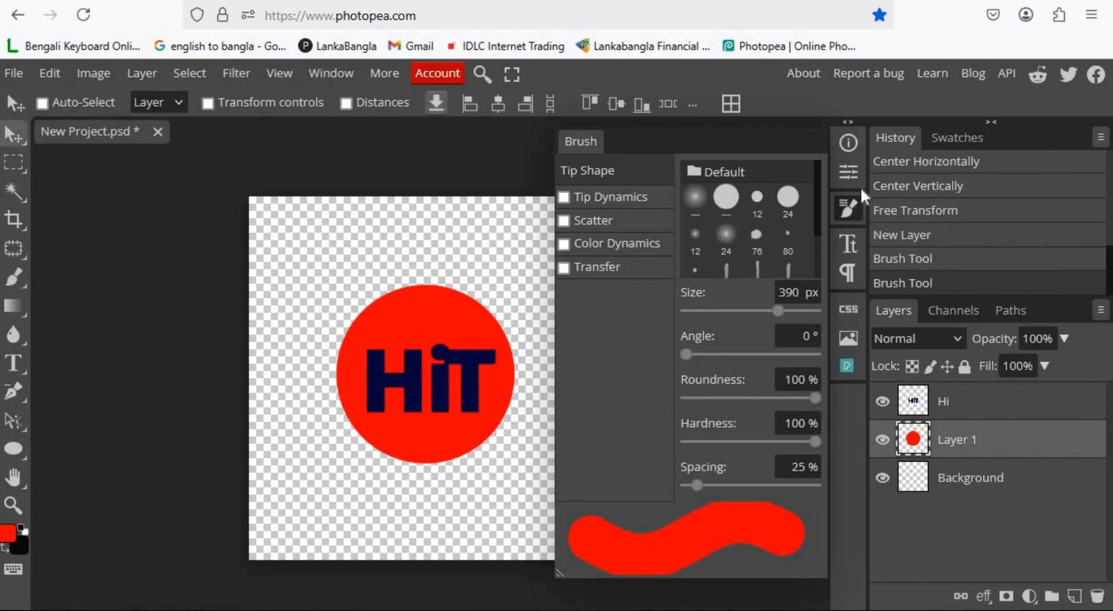
Scale the HiT text layer up to about 118% inside the red circle.
click(993, 395)
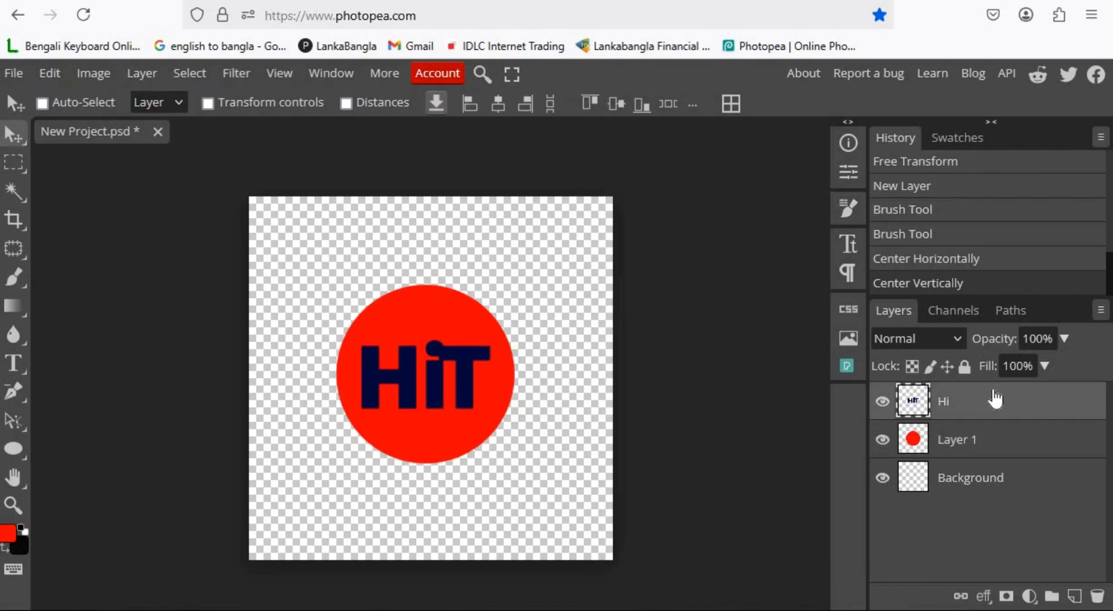
key(ctrl+t)
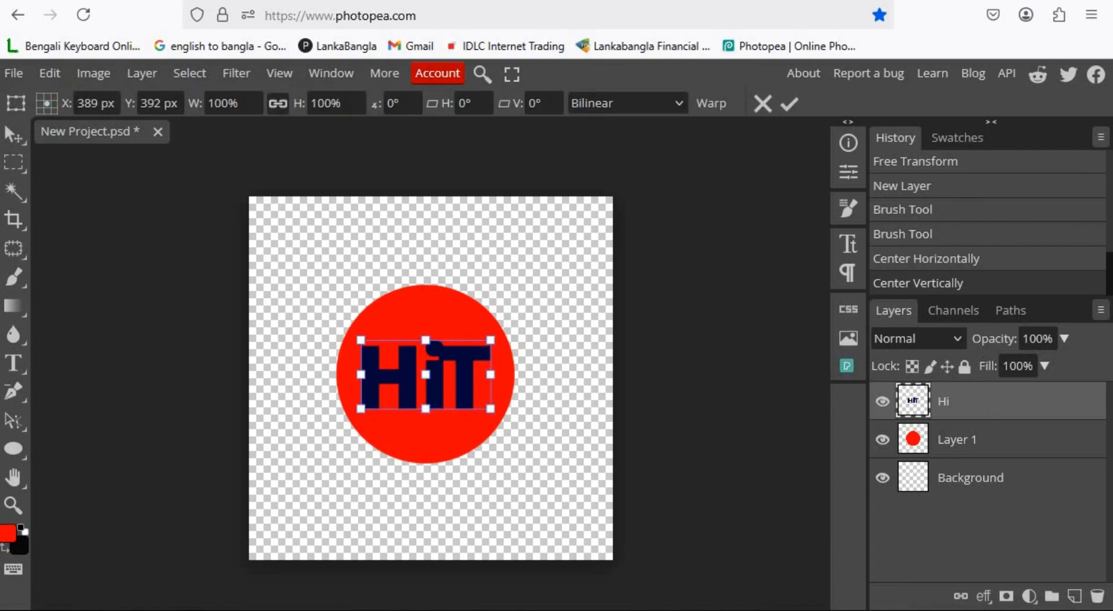
drag(491, 341, 503, 334)
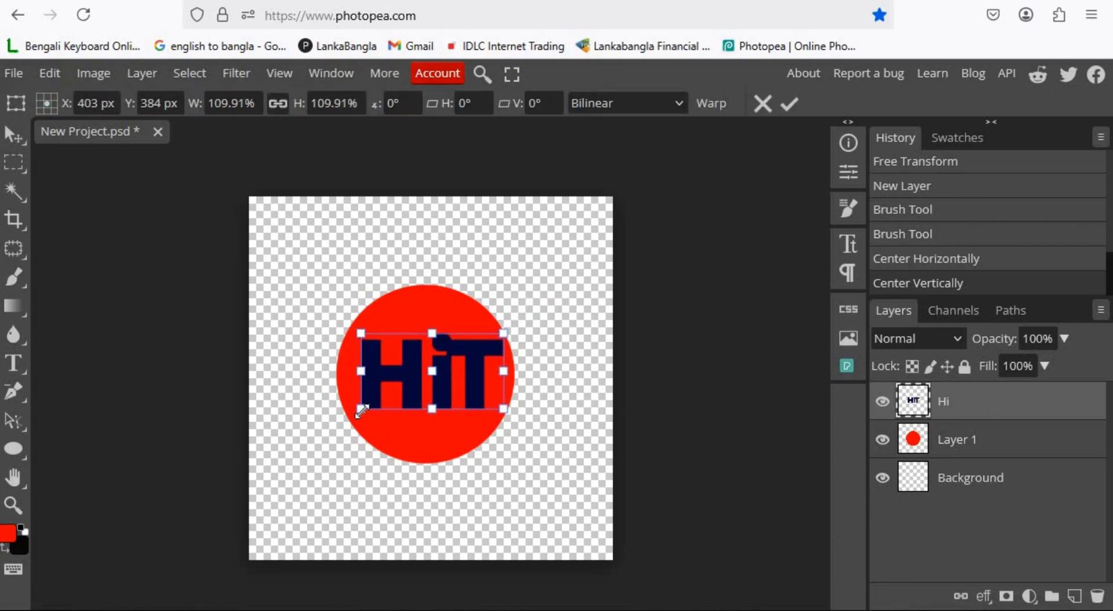
drag(361, 410, 350, 414)
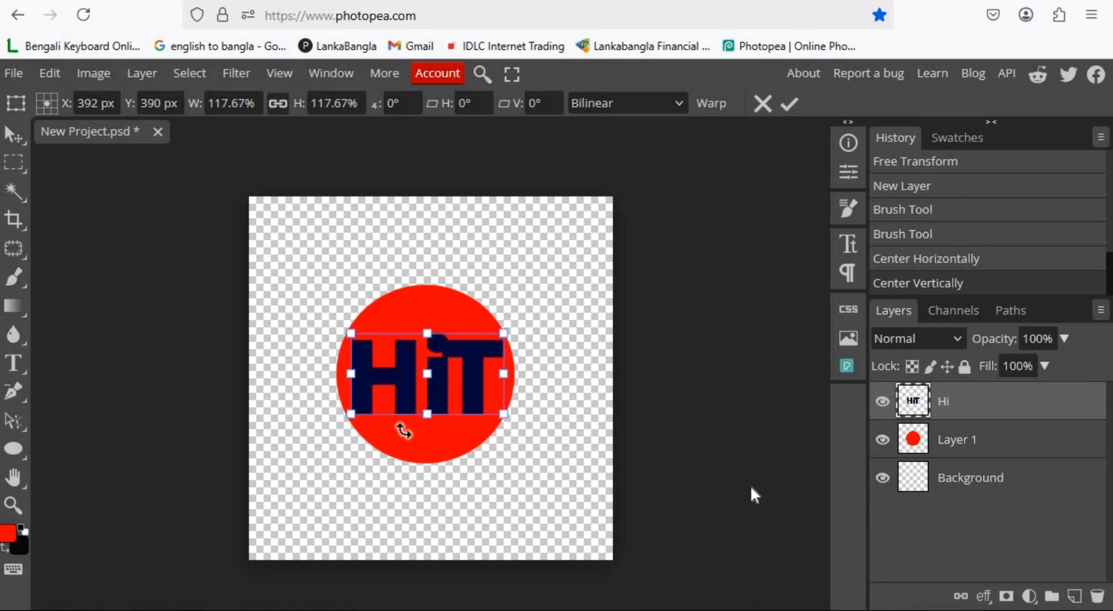
click(788, 102)
Place the Bamboo5 image from the Images folder onto the canvas and enlarge it to about 107%.
key(alt+Tab)
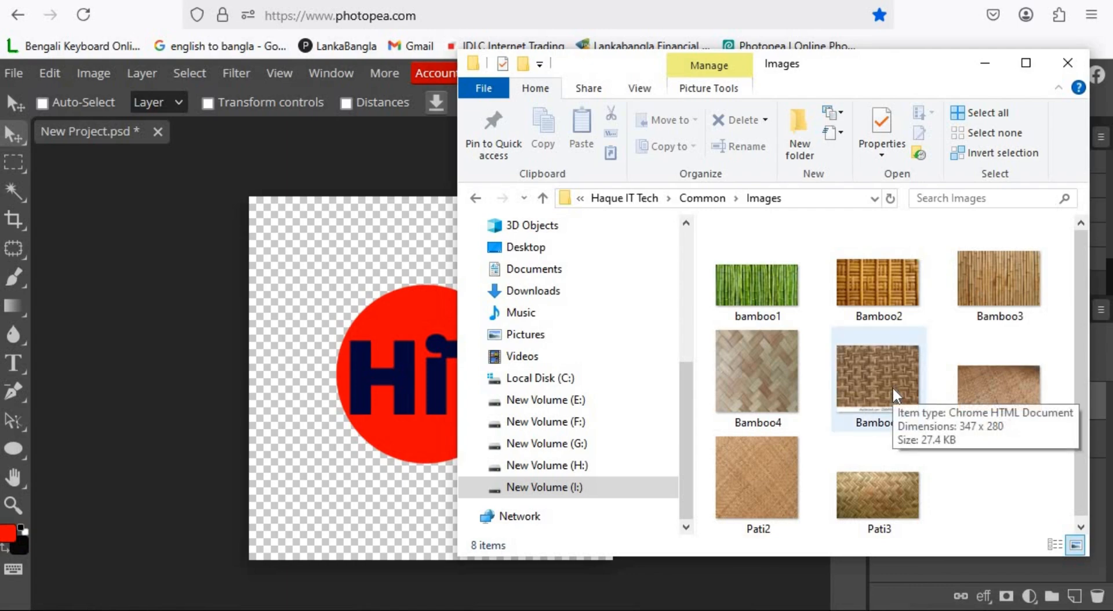
drag(892, 386, 371, 405)
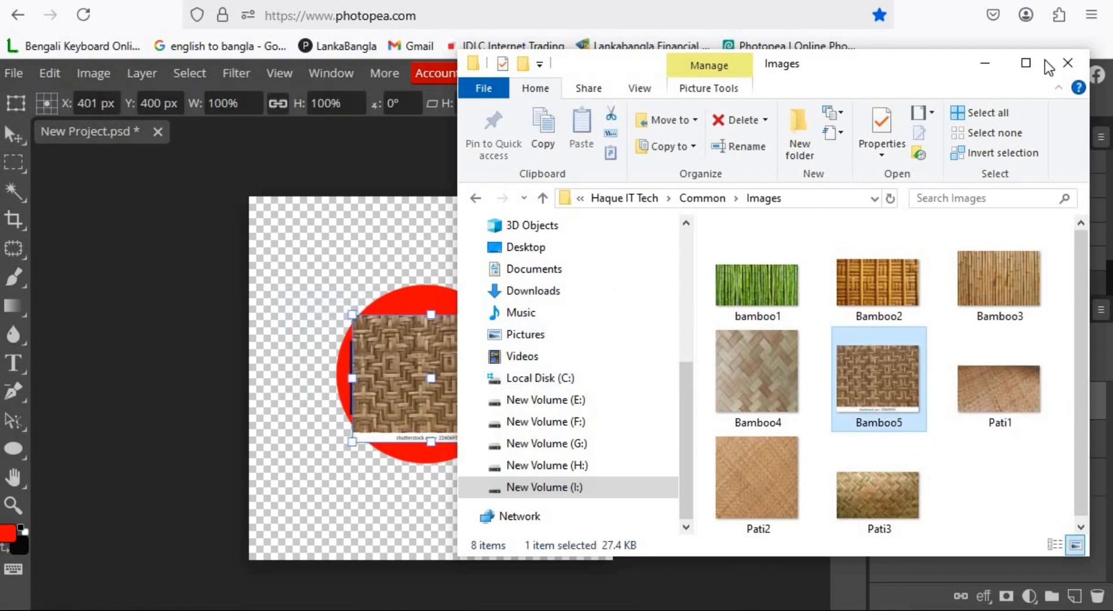
click(985, 63)
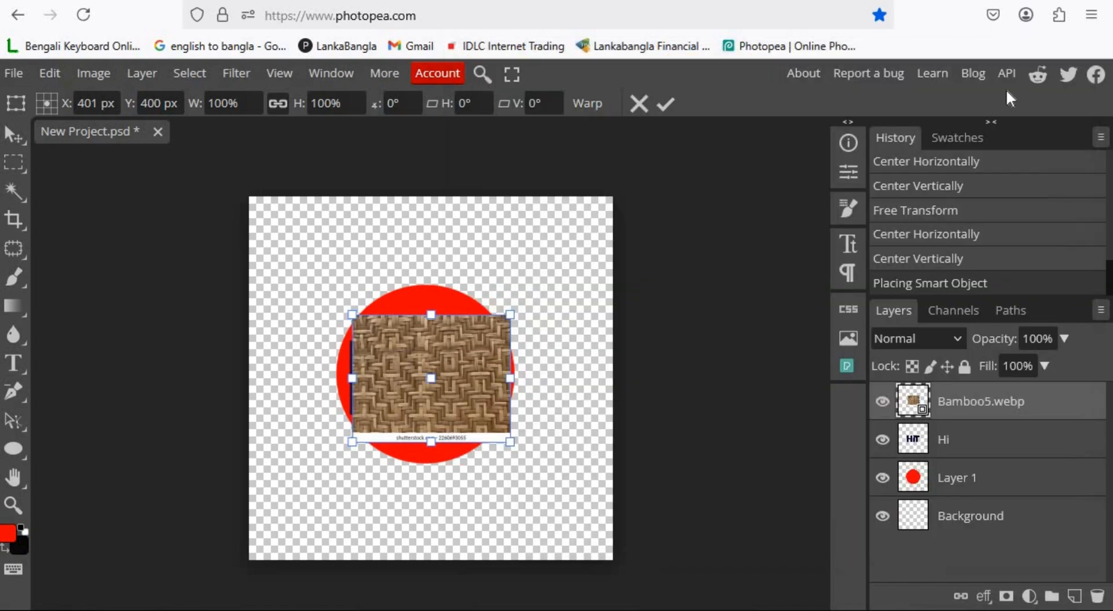
drag(352, 442, 341, 451)
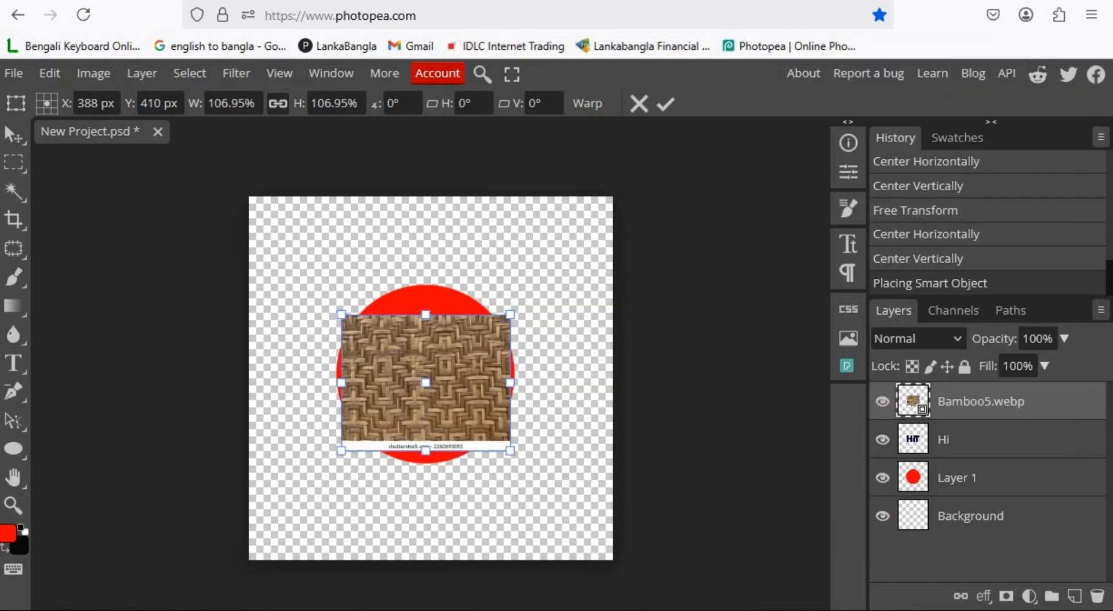
click(664, 104)
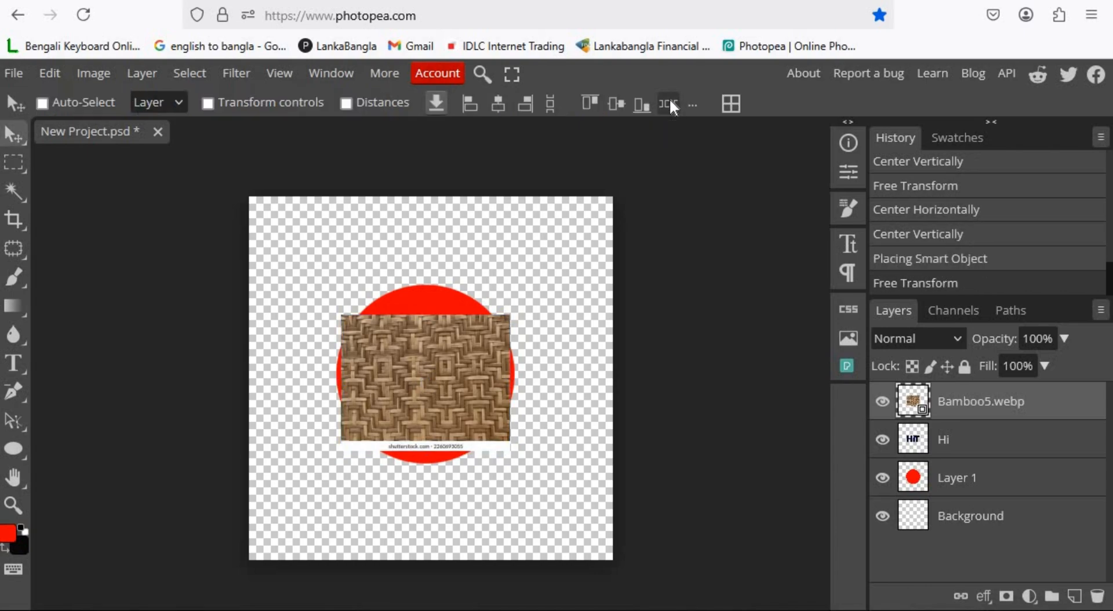
Clip the Bamboo5 image layer to the HiT text layer as a clipping mask.
right_click(1024, 409)
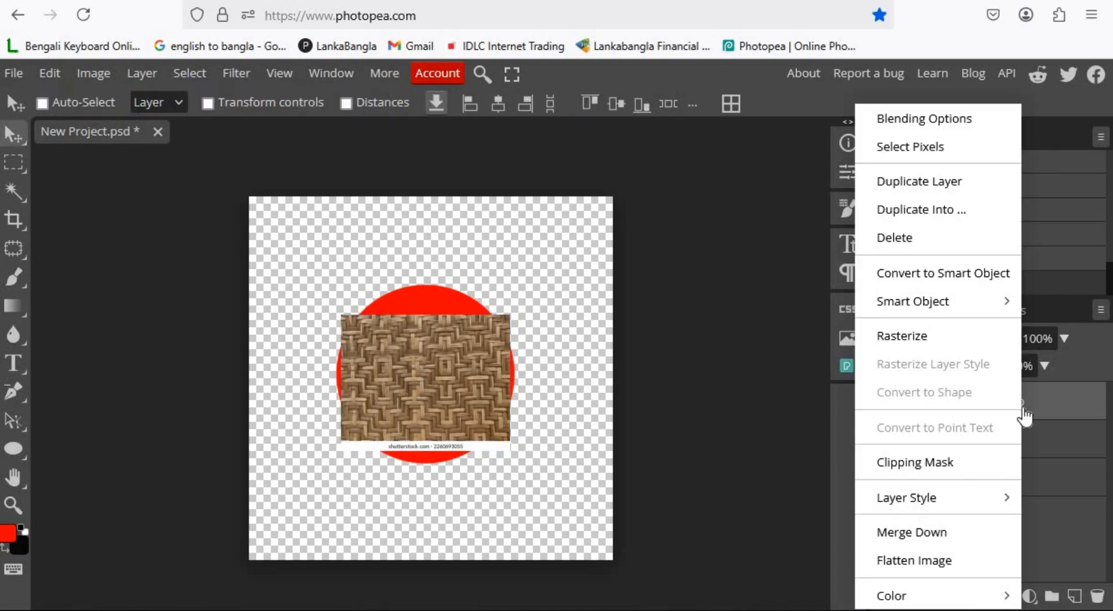
click(949, 463)
Add a new layer and a Color Fill layer using the brown color 74563c.
click(1075, 597)
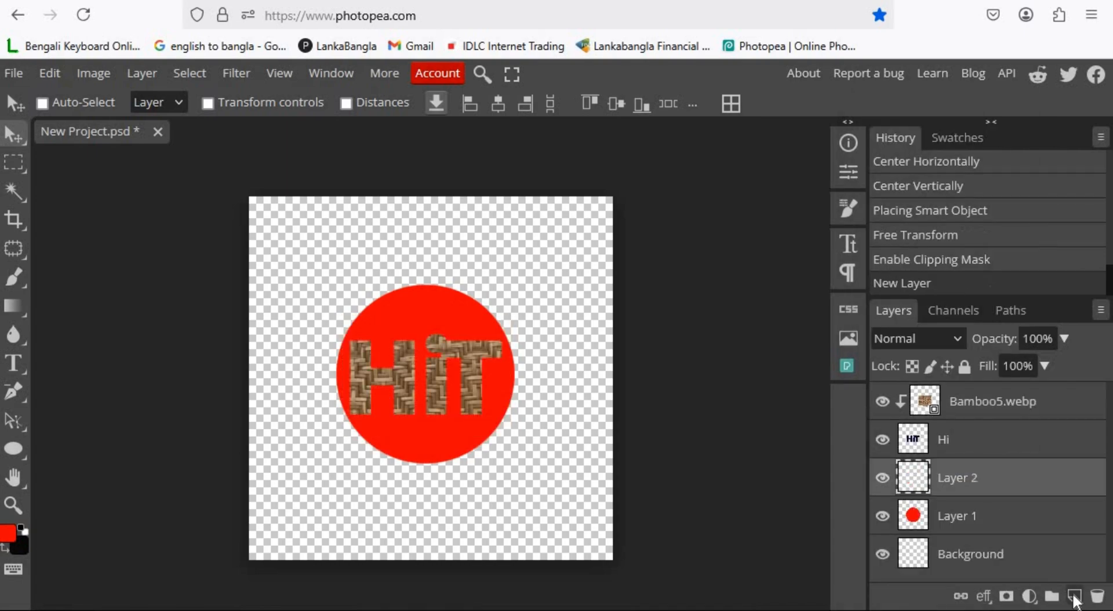
click(1030, 597)
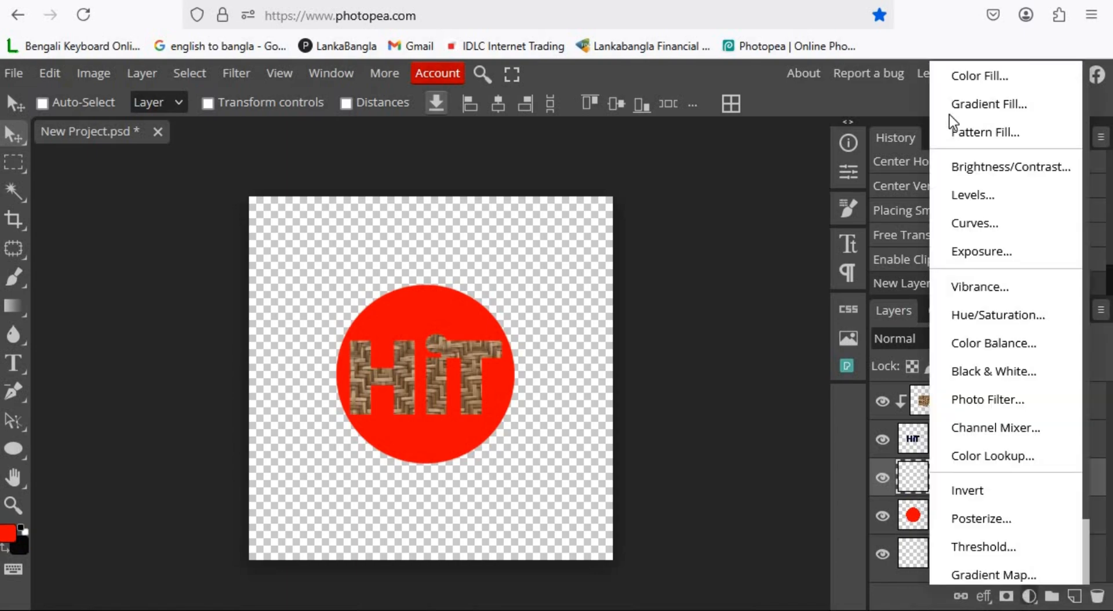
click(955, 76)
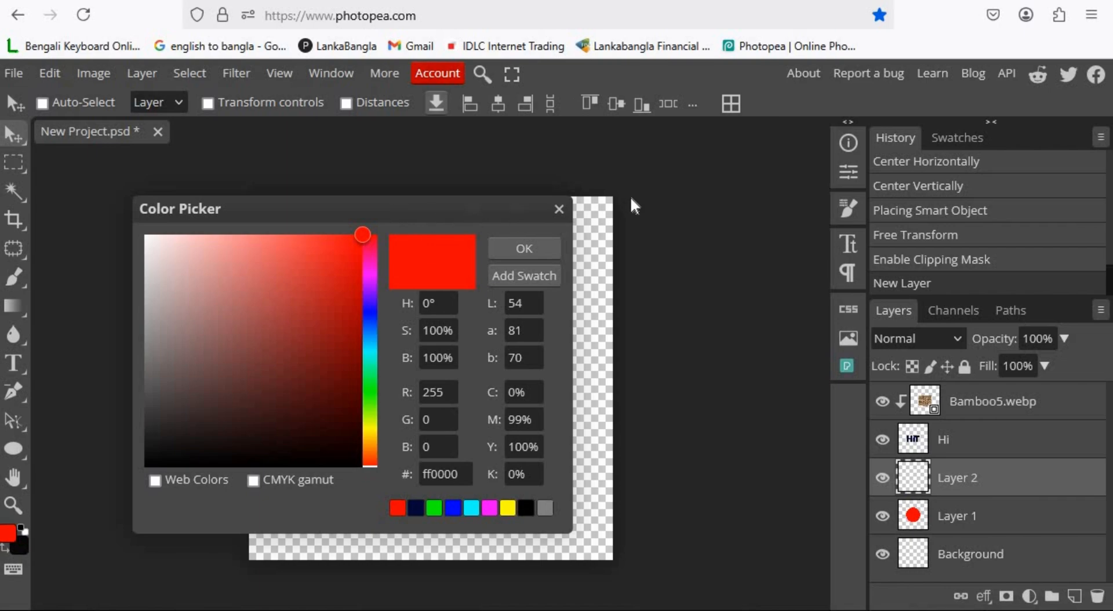
drag(631, 200, 771, 176)
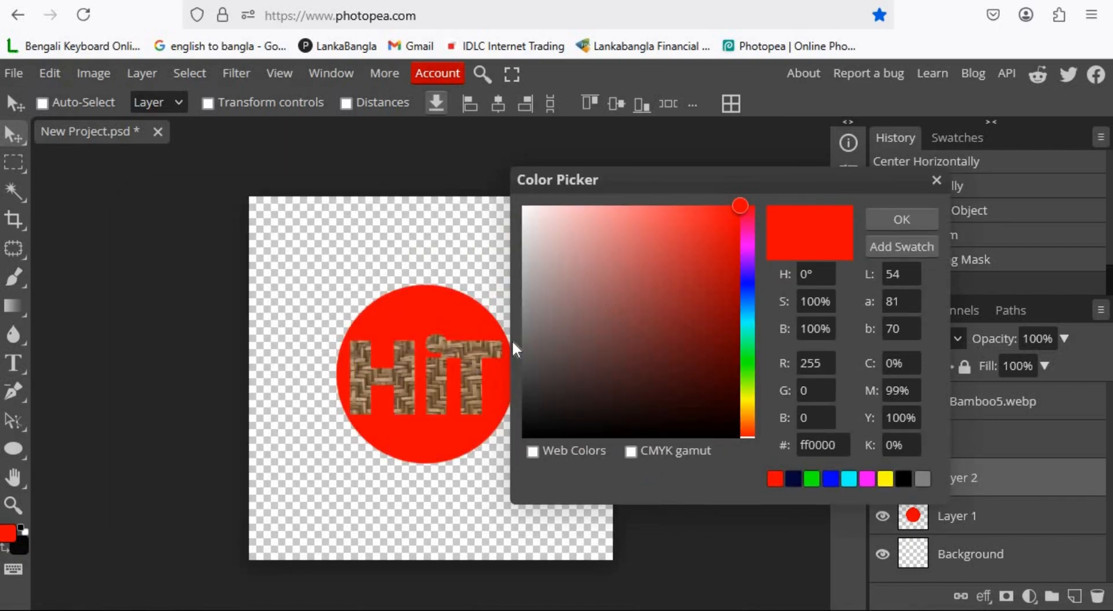
click(469, 351)
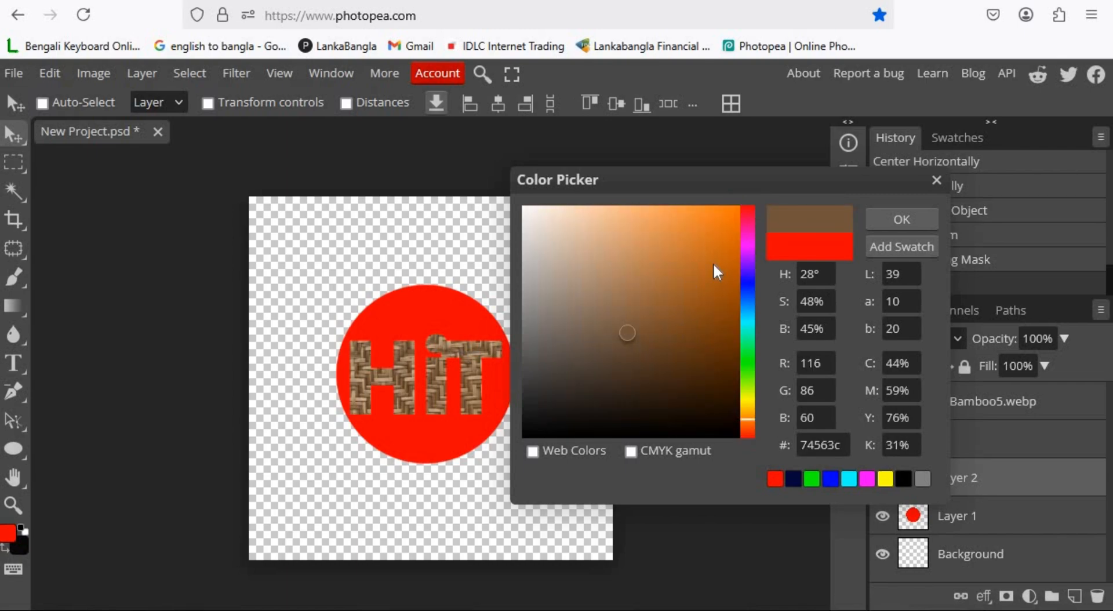
click(902, 220)
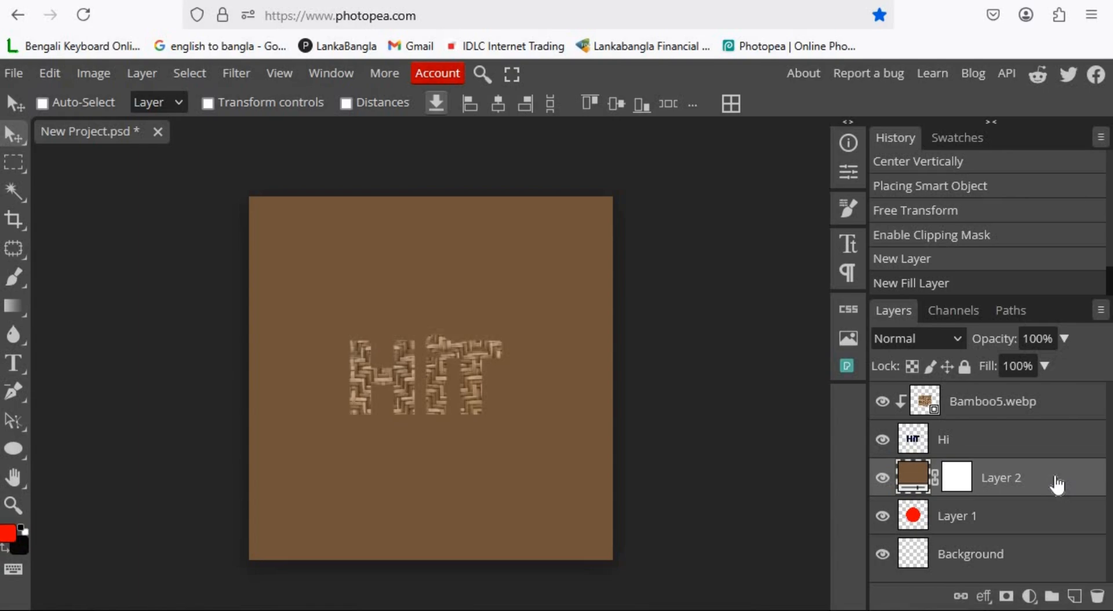
Clip the color fill layer to the red circle layer beneath it.
right_click(1057, 484)
click(982, 465)
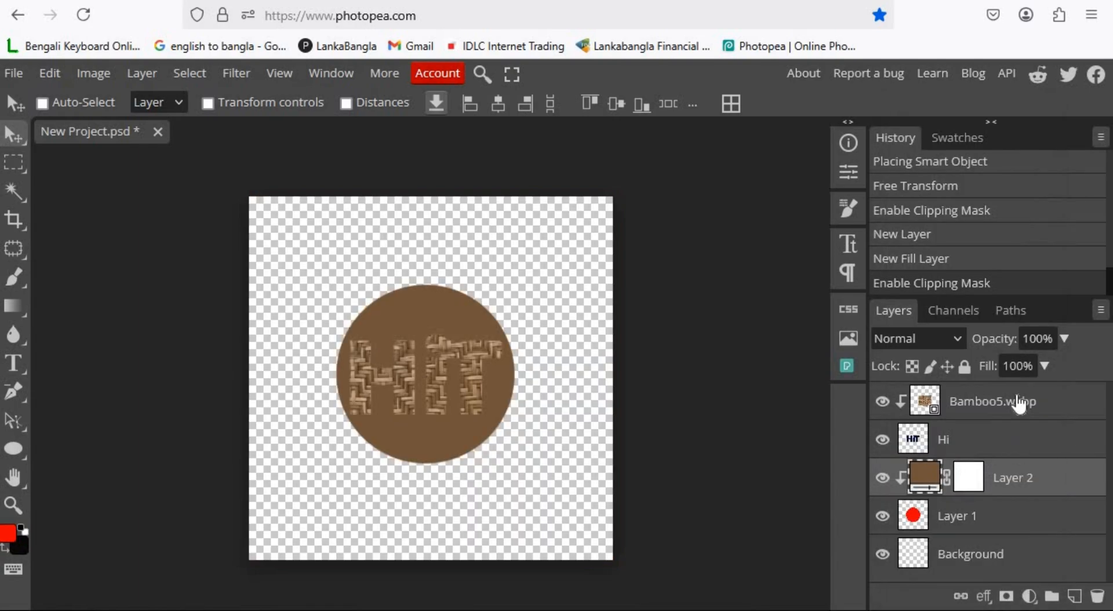
Change the color fill to turquoise 57ebc6.
double_click(923, 477)
drag(747, 334, 660, 224)
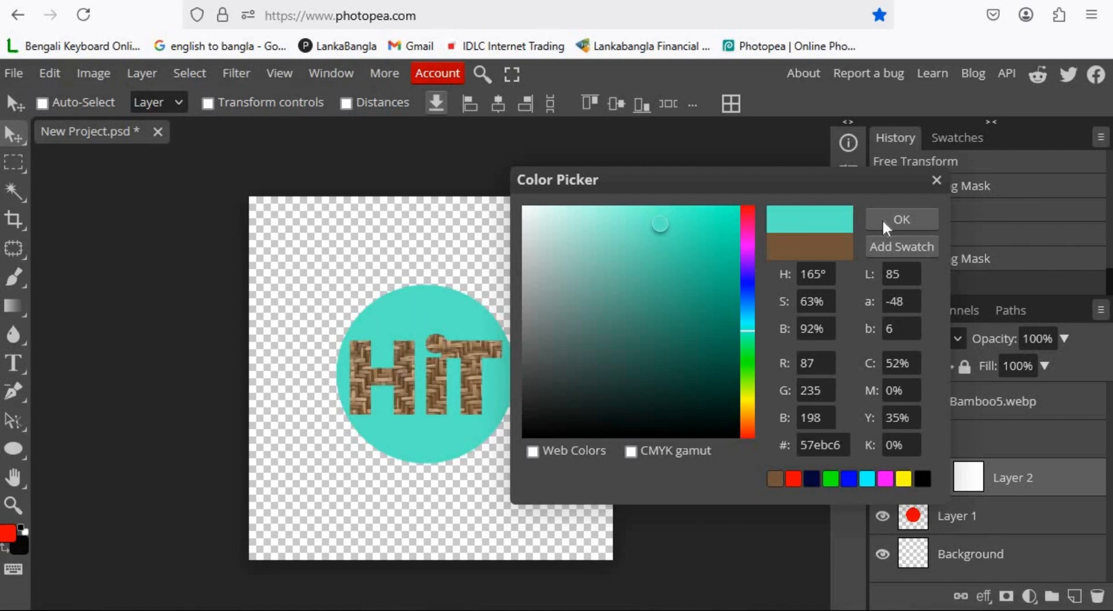
click(909, 218)
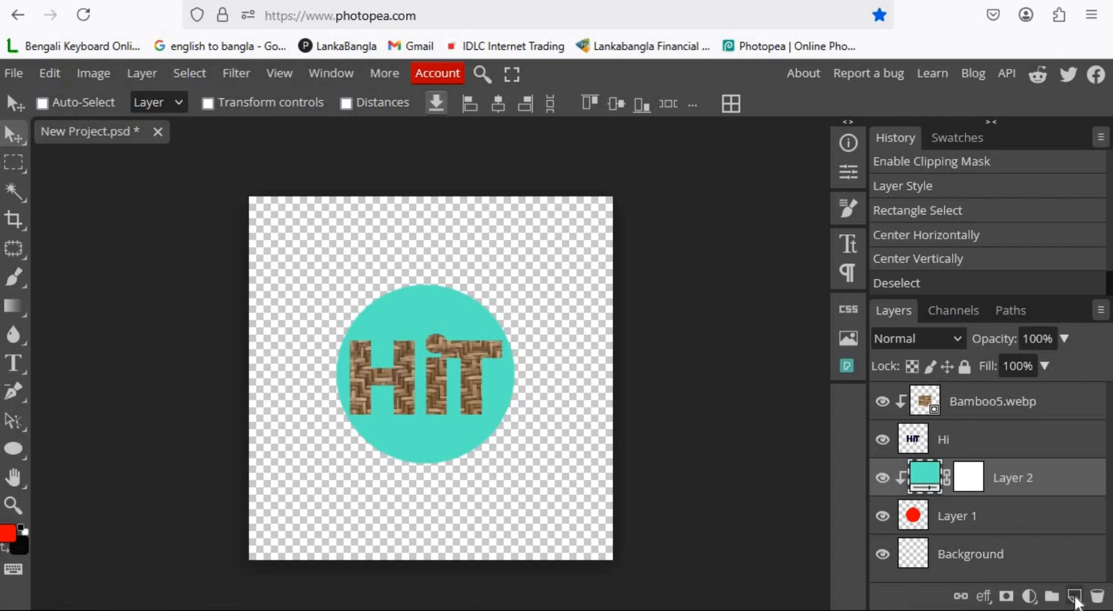
Add a new layer and load the HiT text outline as a selection.
click(1076, 597)
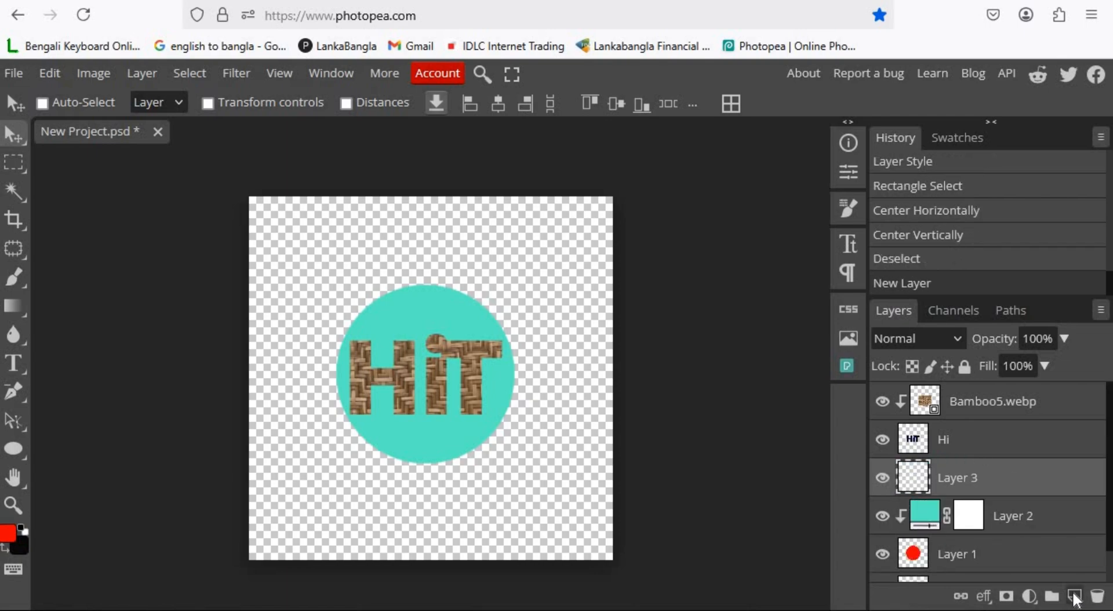
key(ctrl)
ctrl+click(915, 440)
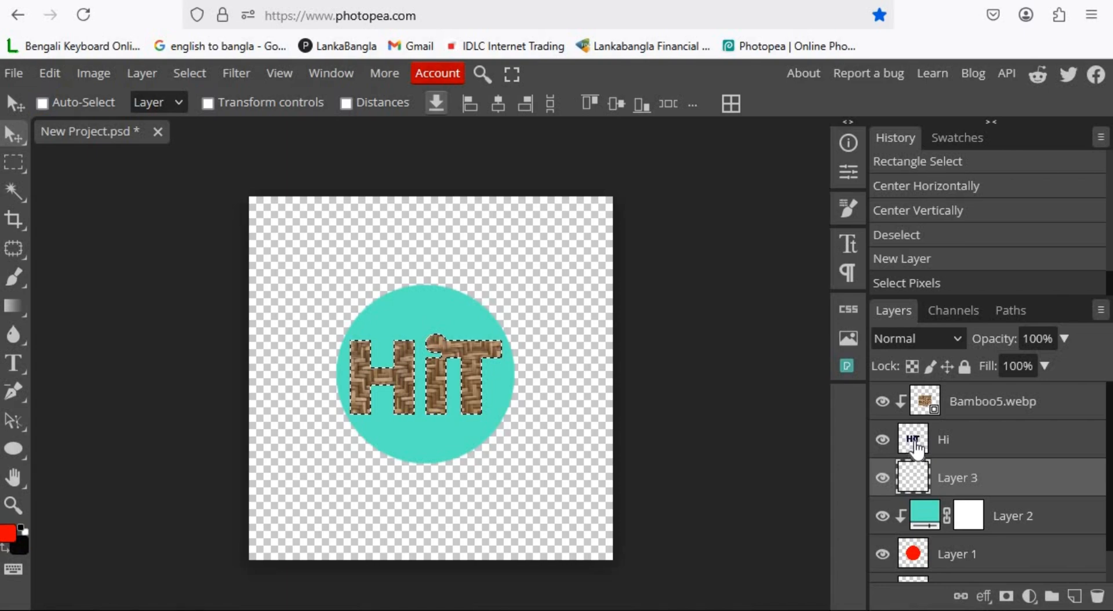
ctrl+click(915, 446)
Fill the selection on the new layer with black and deselect.
click(189, 73)
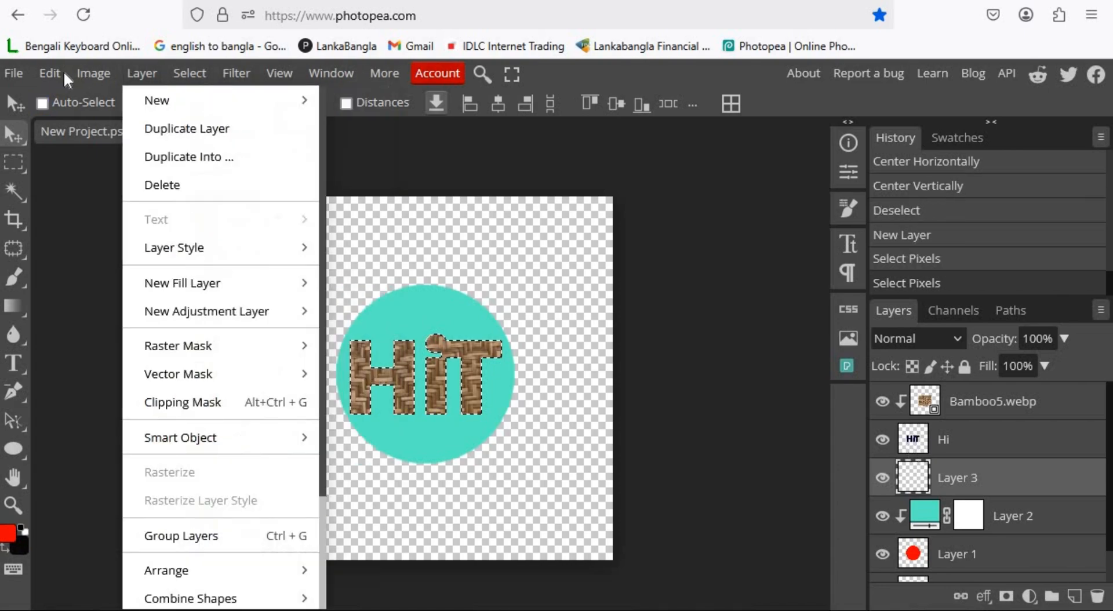
mouse_move(64, 75)
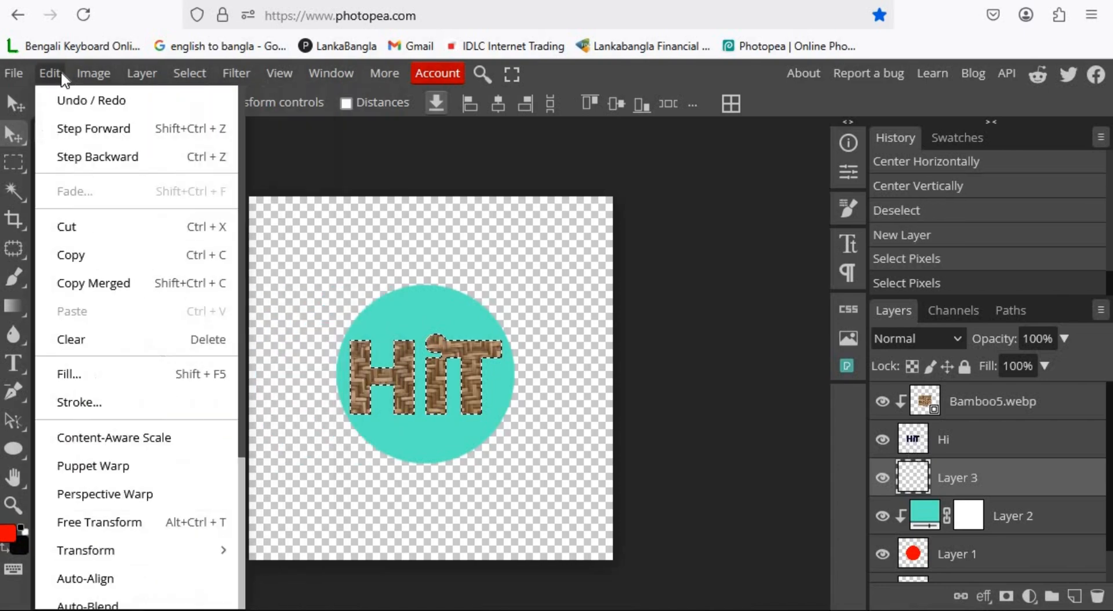
click(64, 374)
click(287, 255)
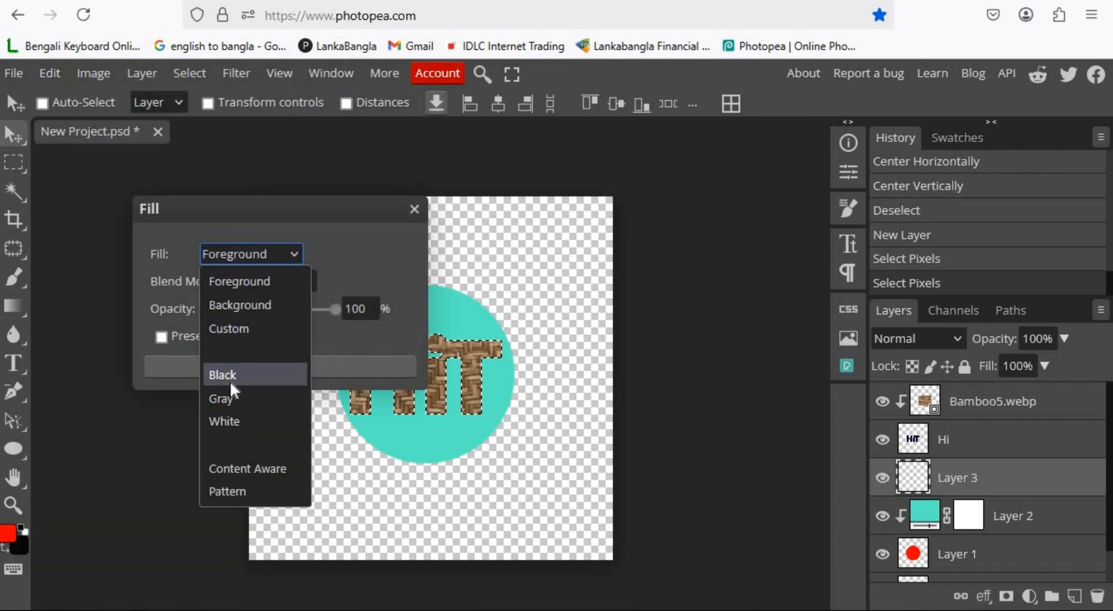
click(230, 378)
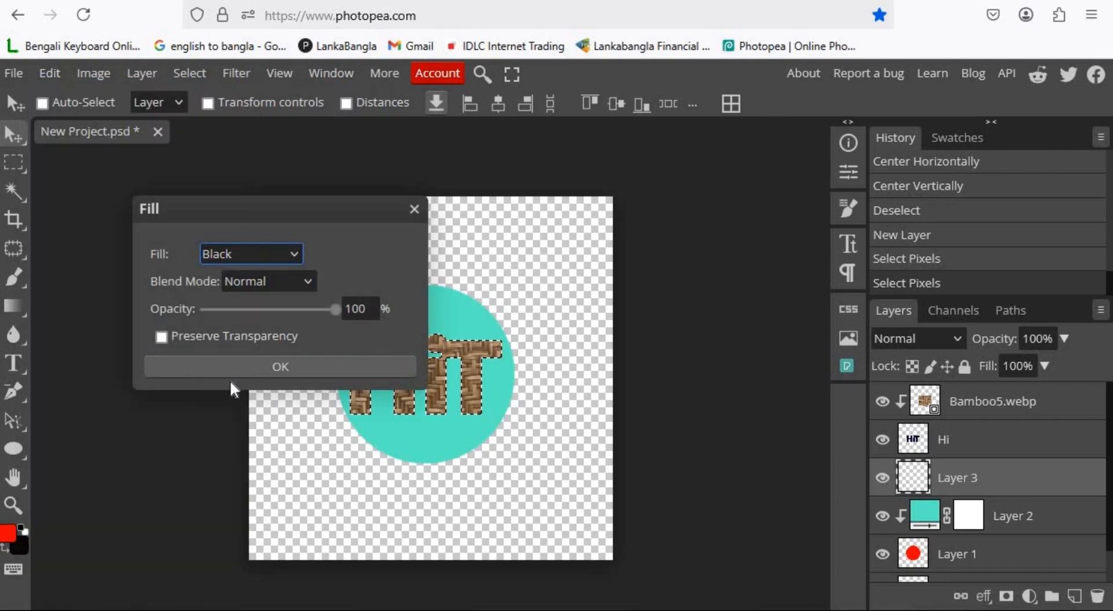
click(276, 365)
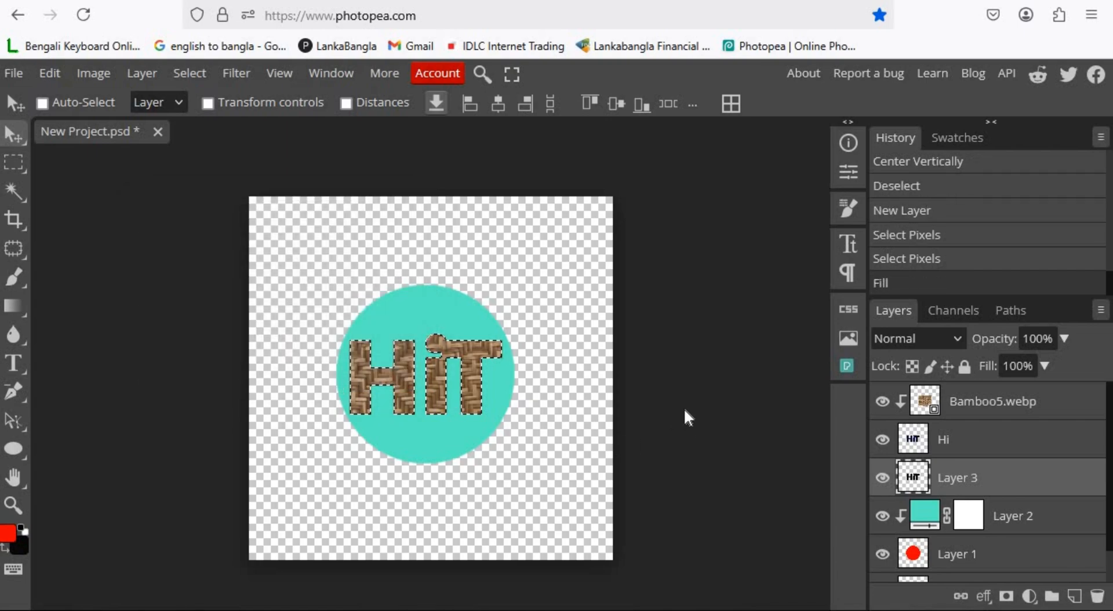
click(194, 72)
click(214, 133)
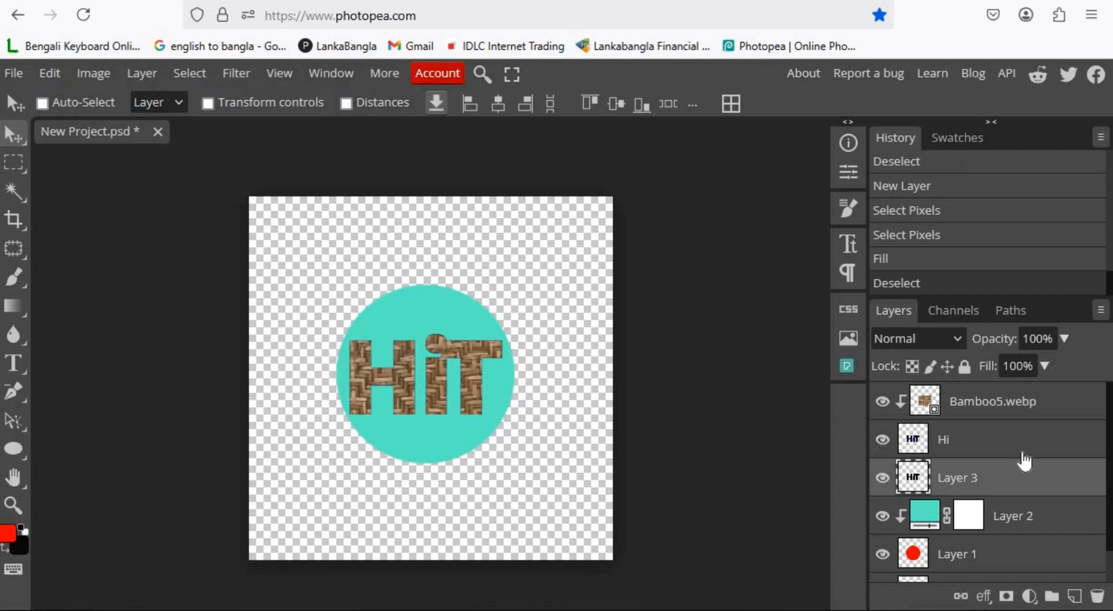
Duplicate the black text layer, nudging the copy slightly.
click(926, 429)
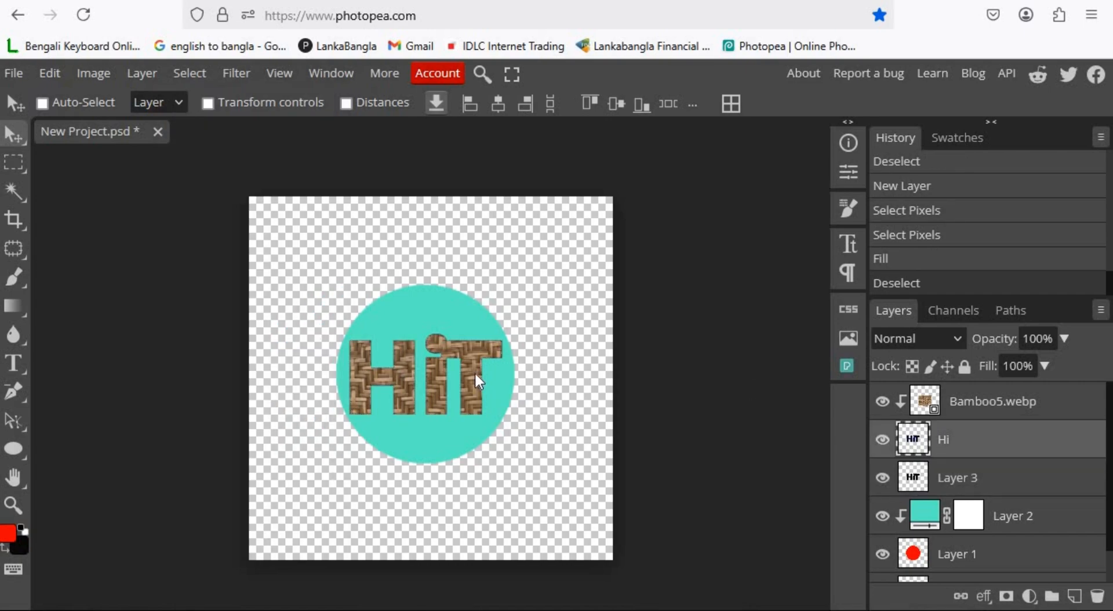
drag(475, 375, 479, 373)
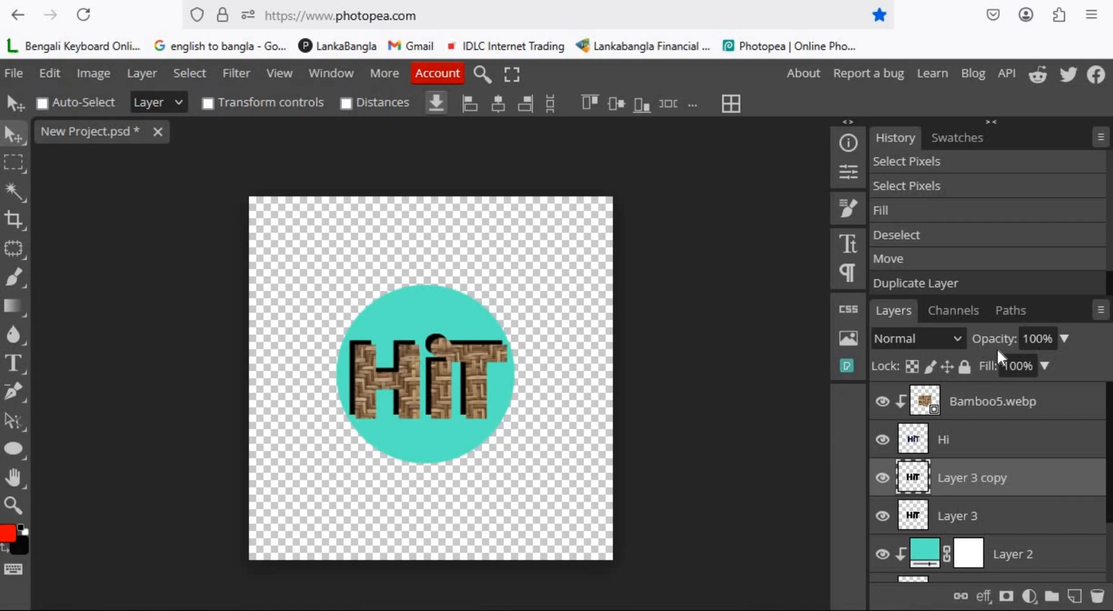
Apply a 14 px Gaussian Blur to the black Layer 3, hiding the Hi and copy layers while doing it.
click(882, 440)
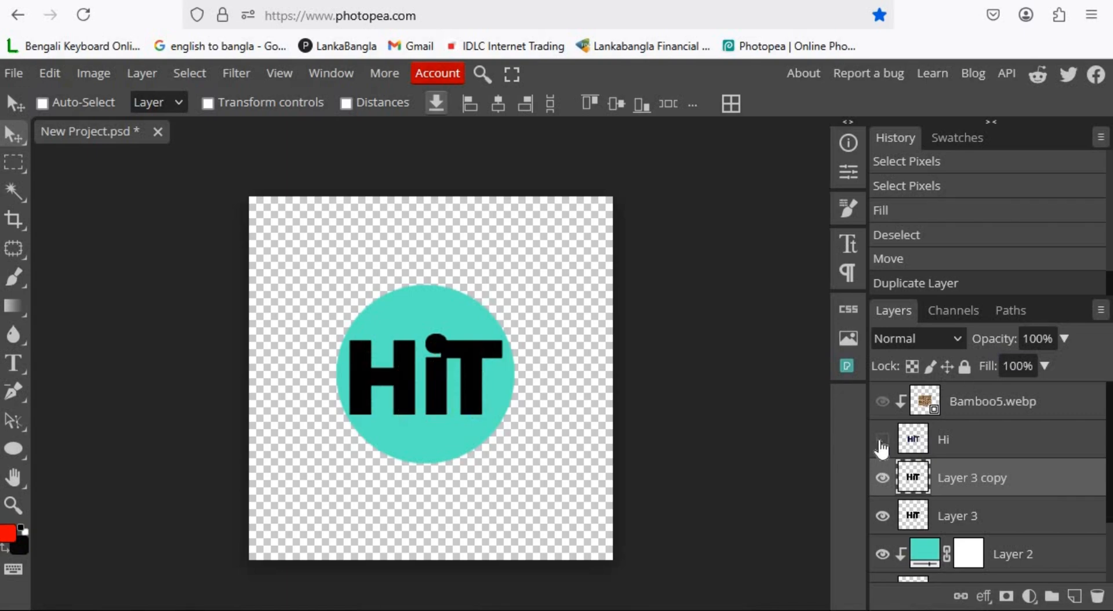
click(883, 478)
click(1029, 515)
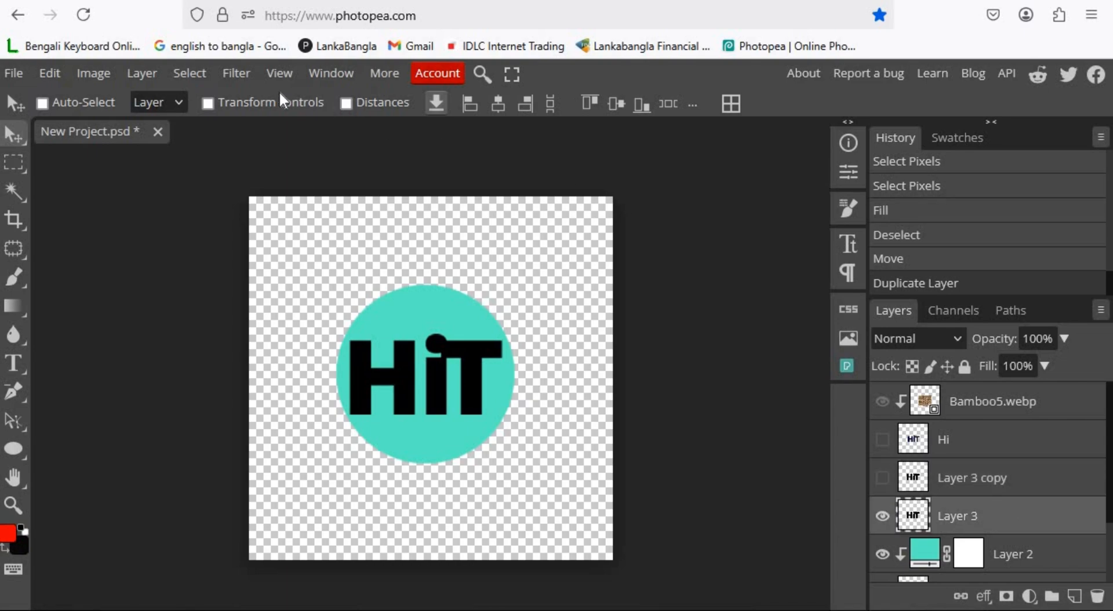
click(244, 78)
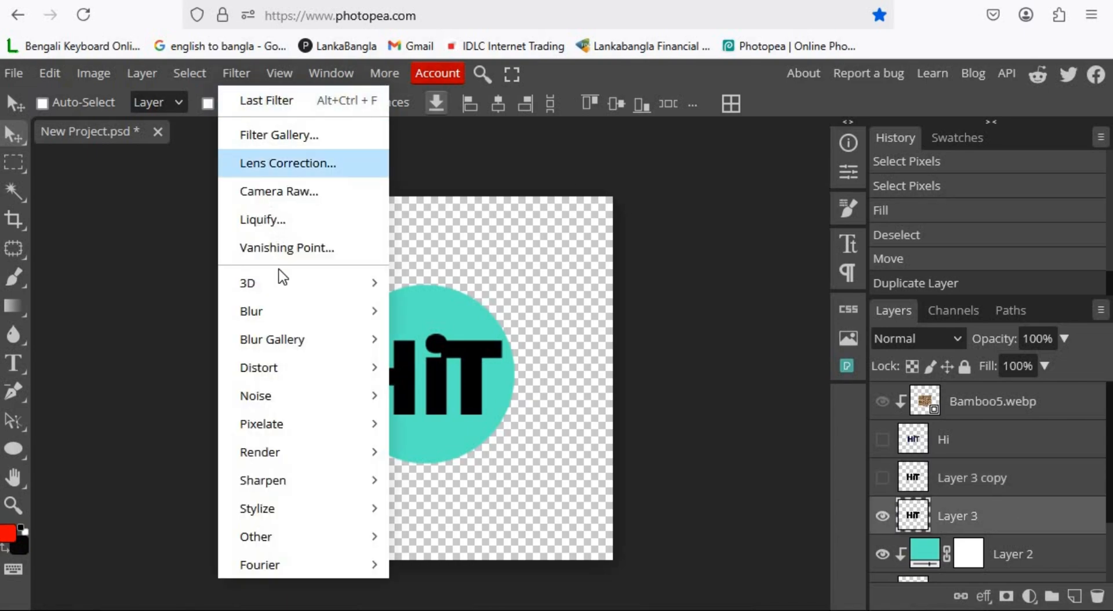
mouse_move(304, 323)
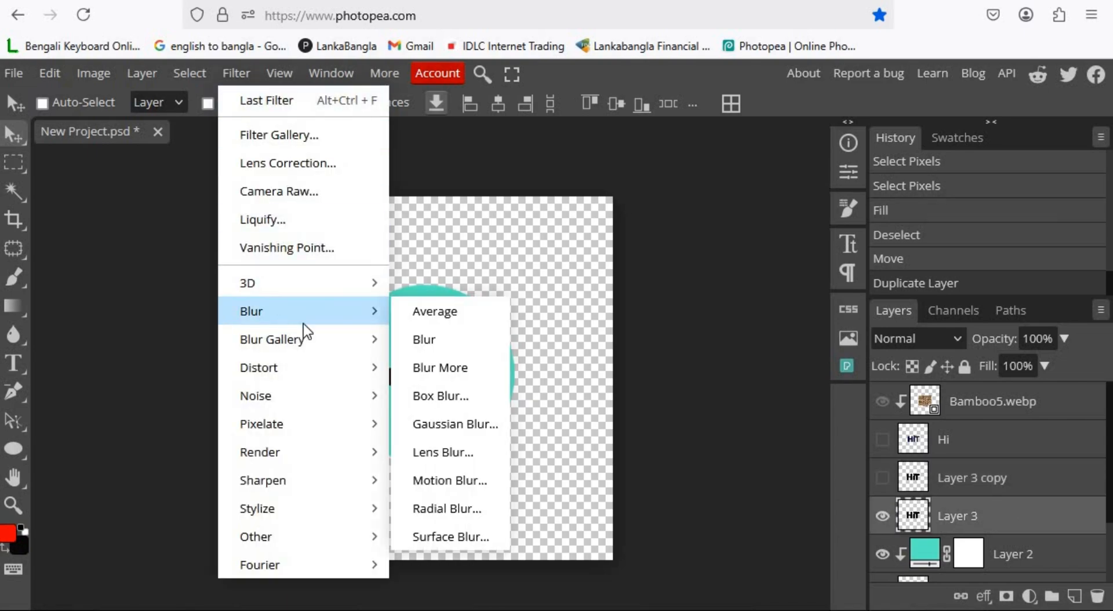
click(463, 425)
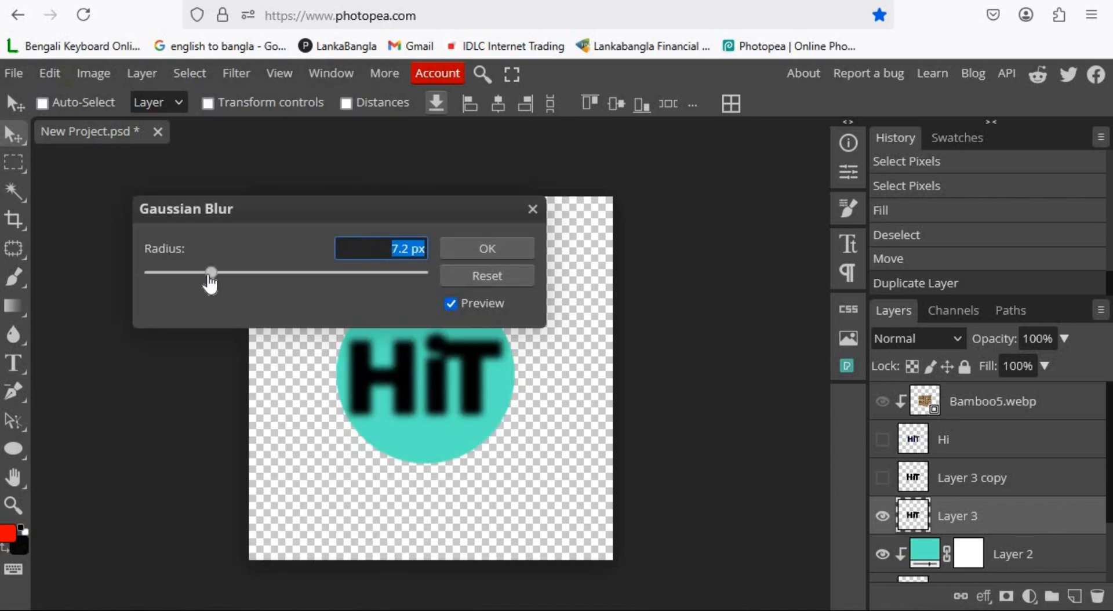
drag(210, 273, 231, 282)
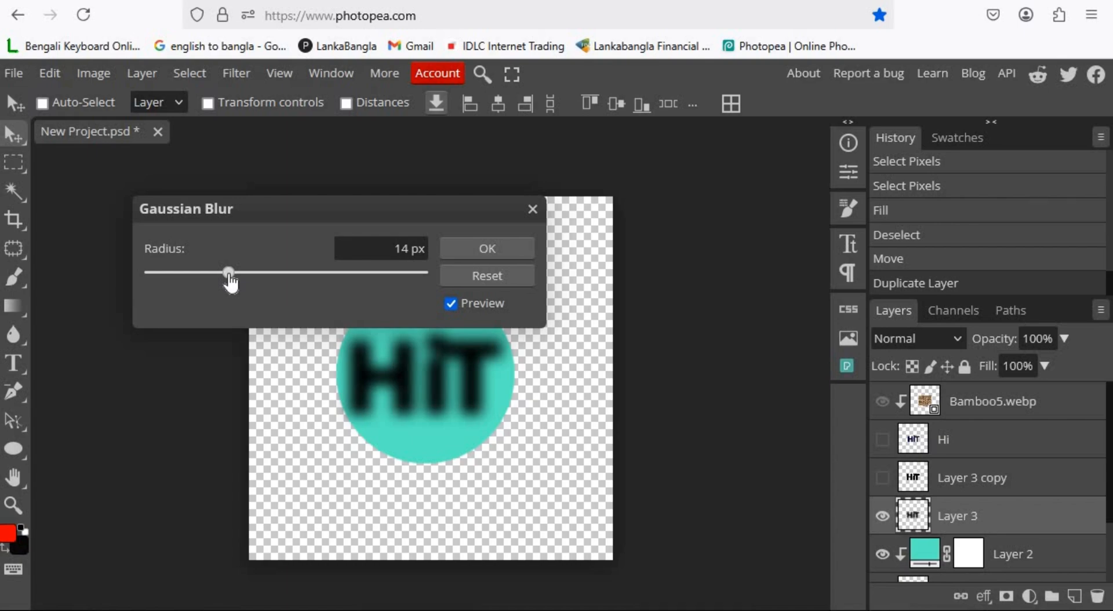
click(492, 249)
click(883, 439)
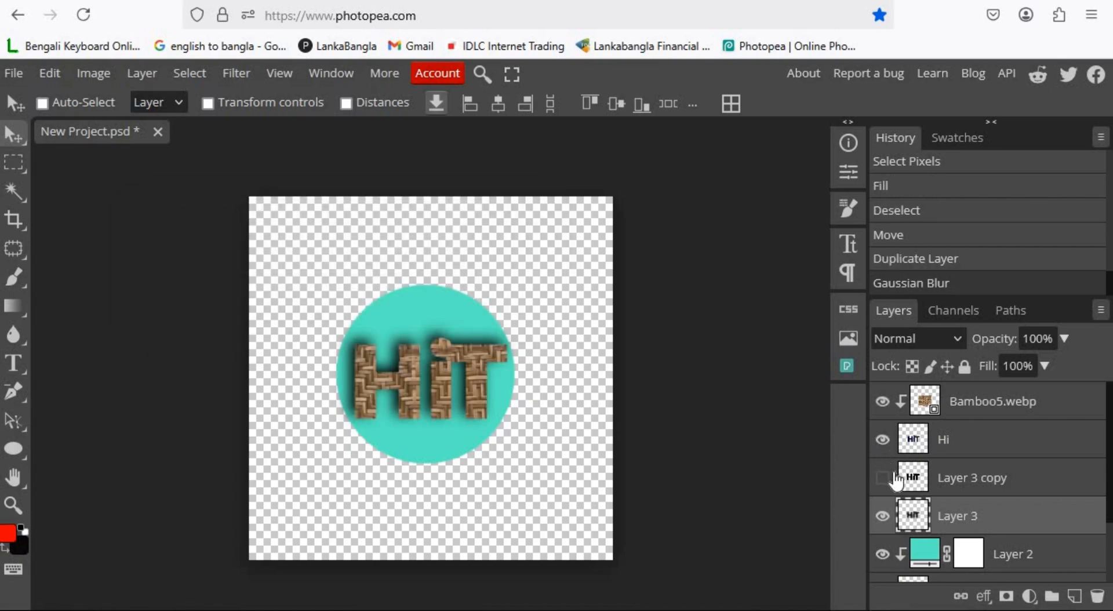
click(882, 478)
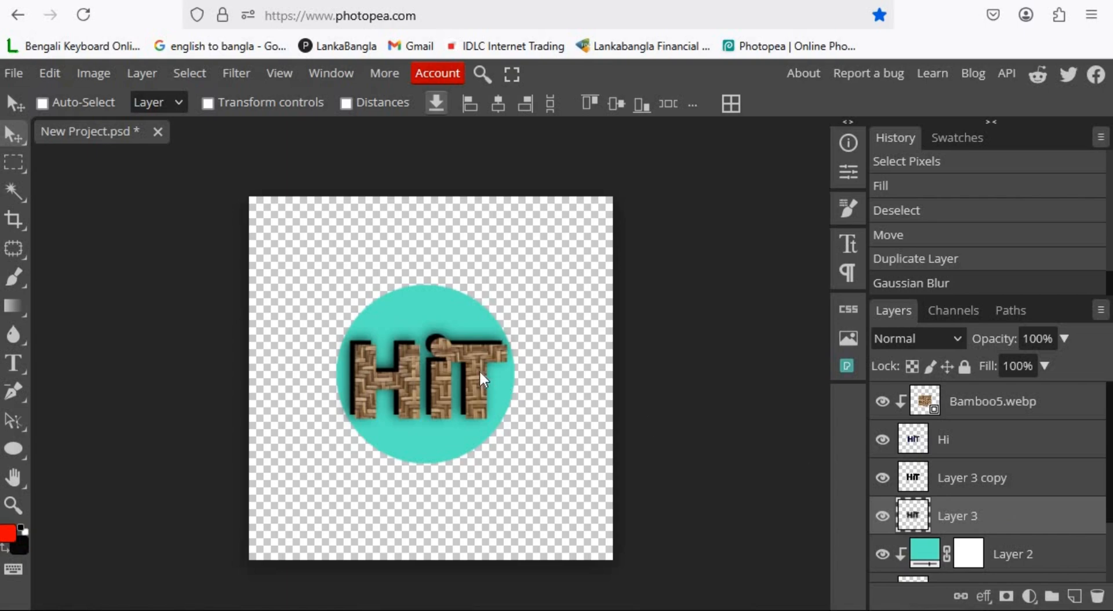
Try nudging the blurred shadow layer slightly, then undo the move.
key(Left)
key(Up)
drag(480, 374, 478, 376)
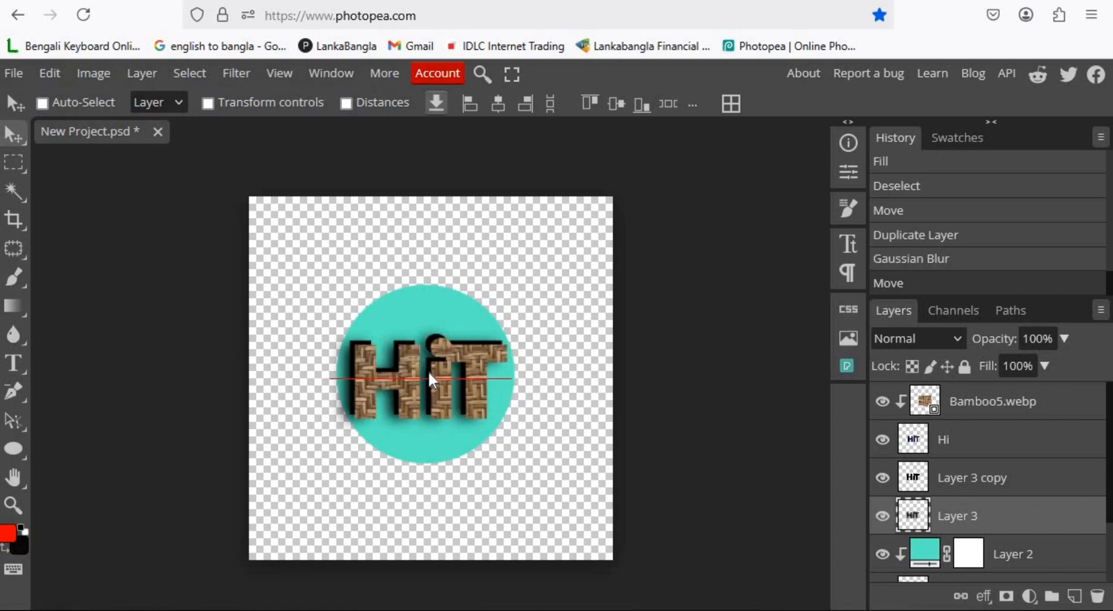
key(ctrl+z)
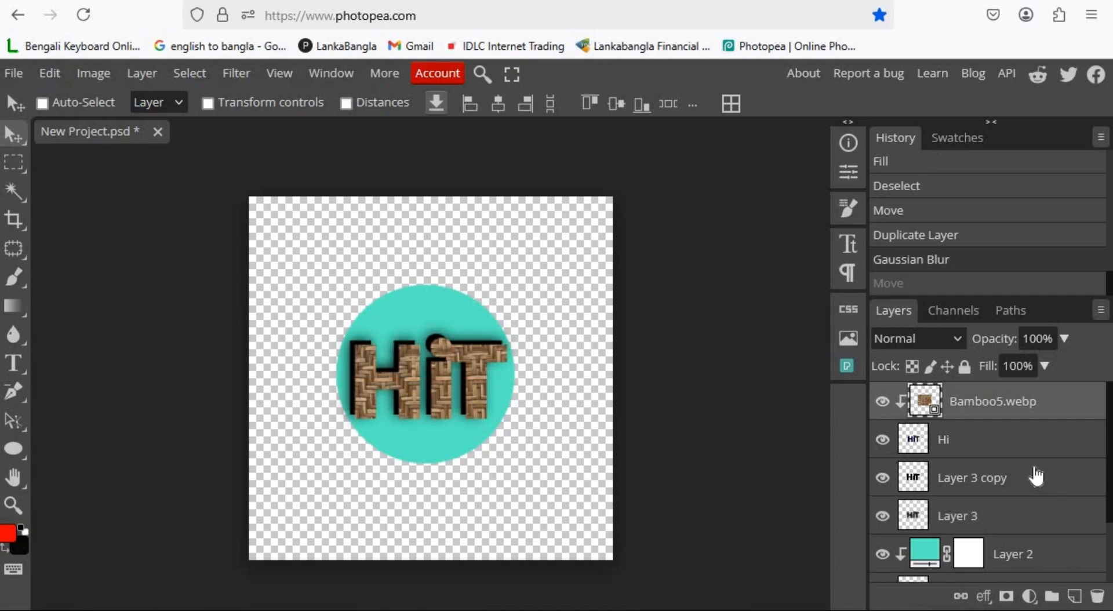
Group the Bamboo5.webp, Hi, Layer 3 copy and Layer 3 layers into a folder.
shift+click(1038, 475)
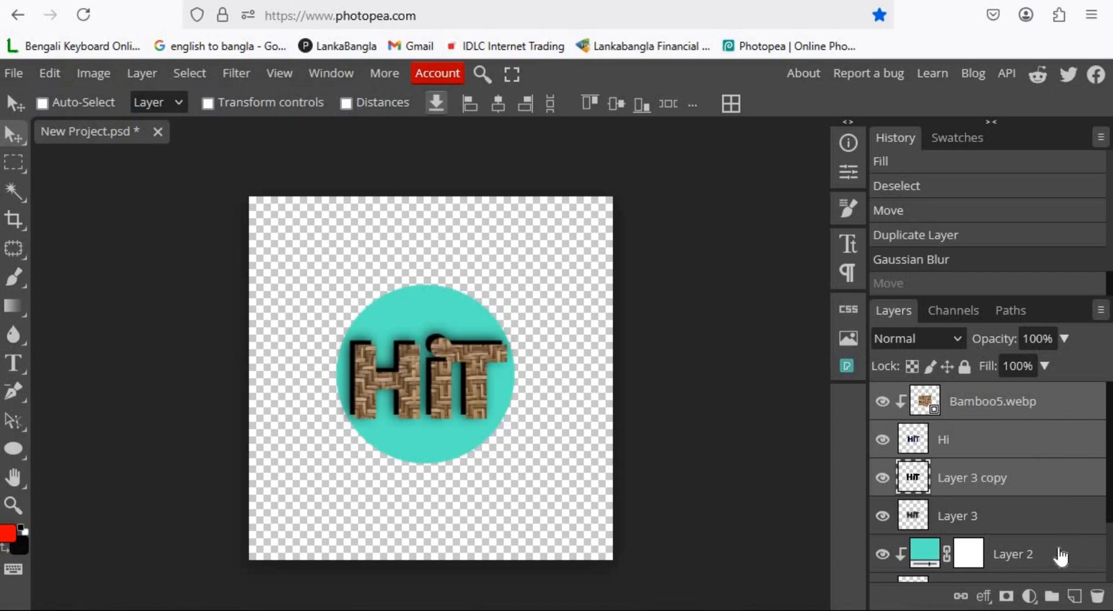
scroll(1043, 470, down, 2)
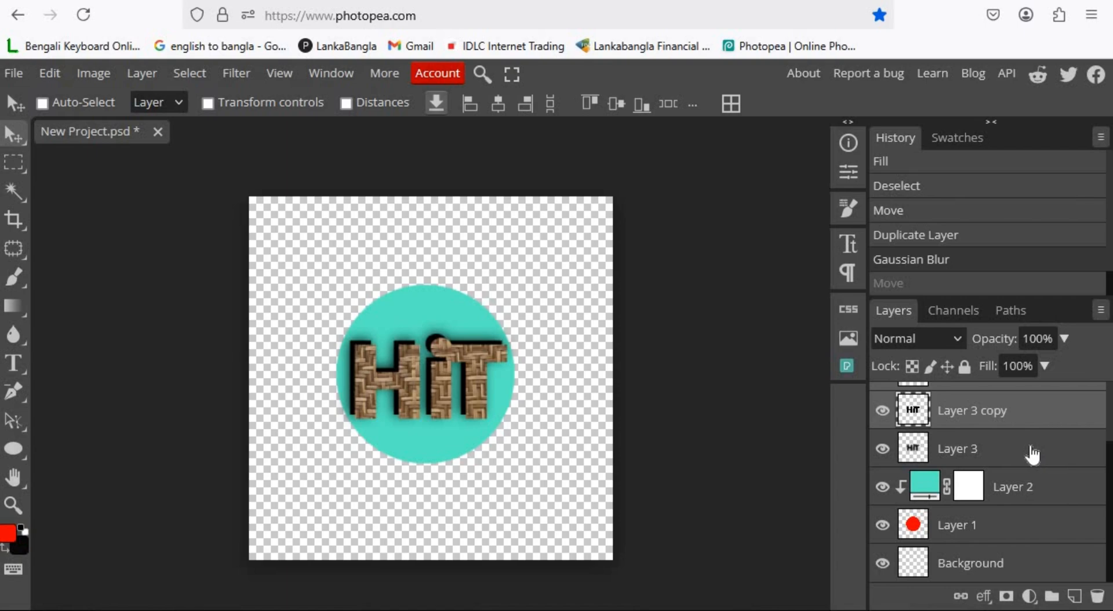
ctrl+click(1041, 456)
scroll(1072, 463, up, 2)
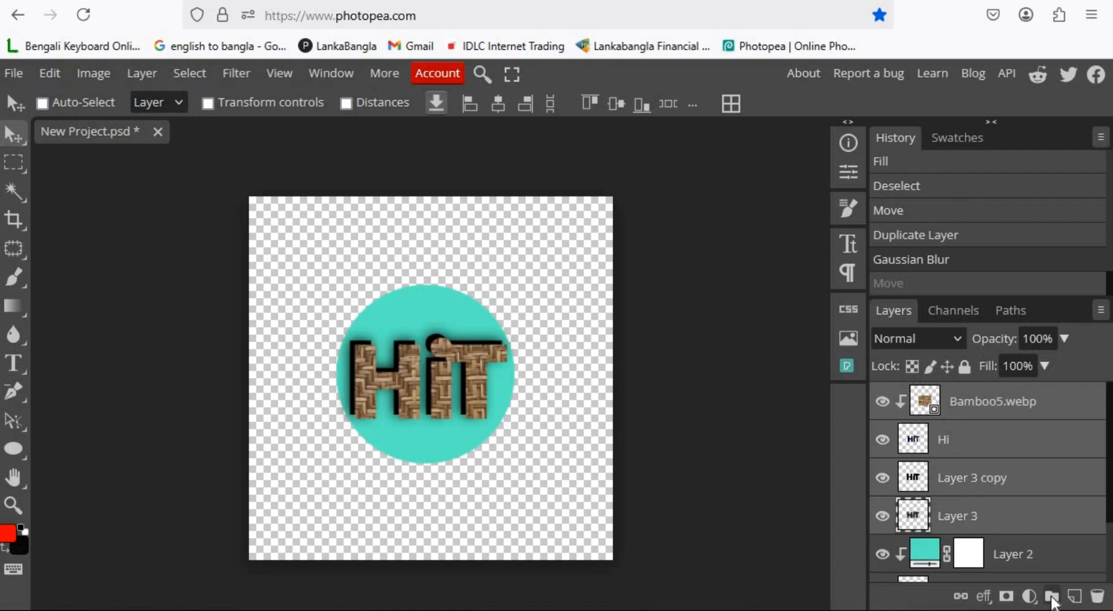
click(1051, 597)
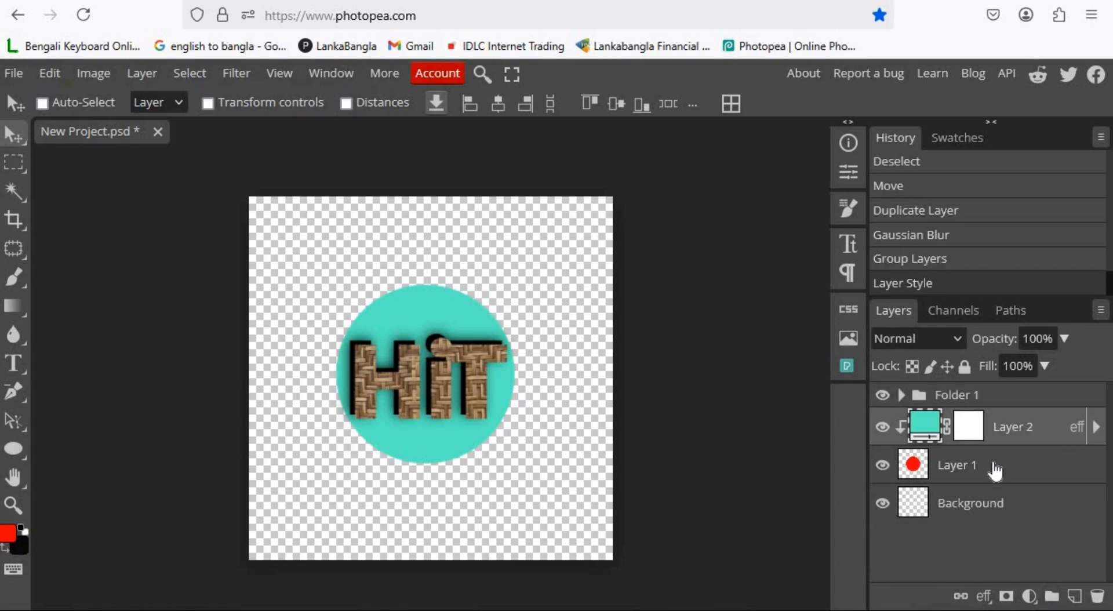
Add a 17 px brown outside stroke layer style to the circle layer, Layer 1.
click(1003, 471)
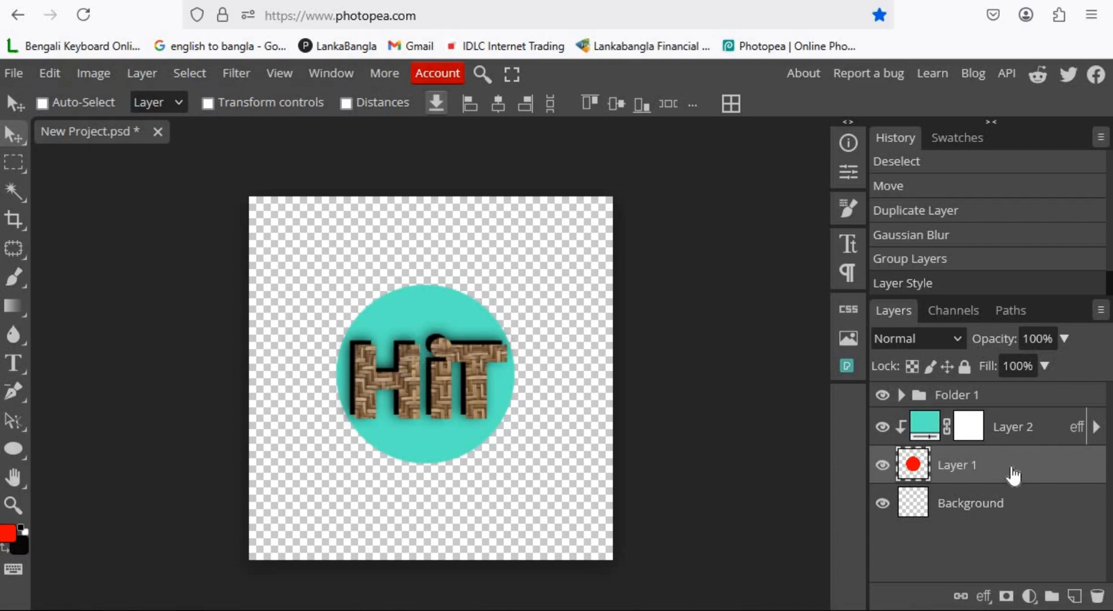
double_click(1014, 472)
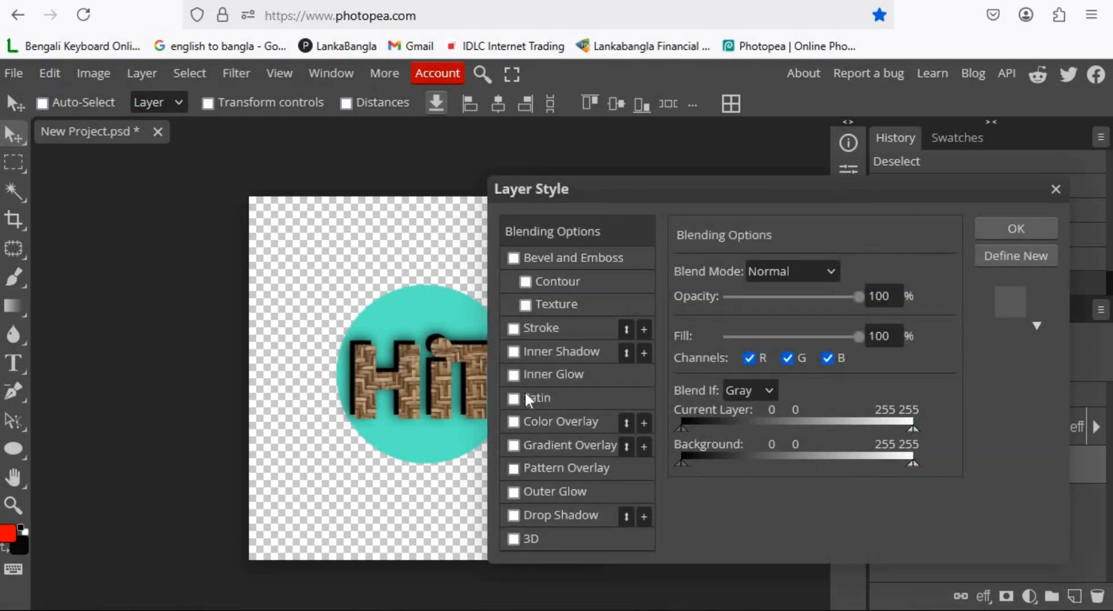
click(514, 328)
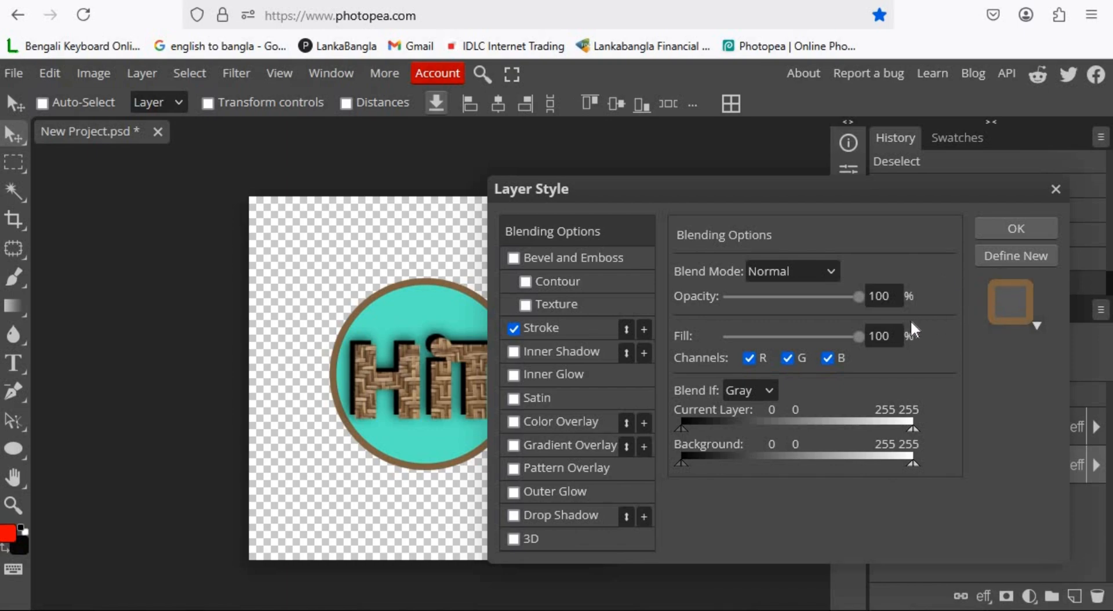
click(601, 331)
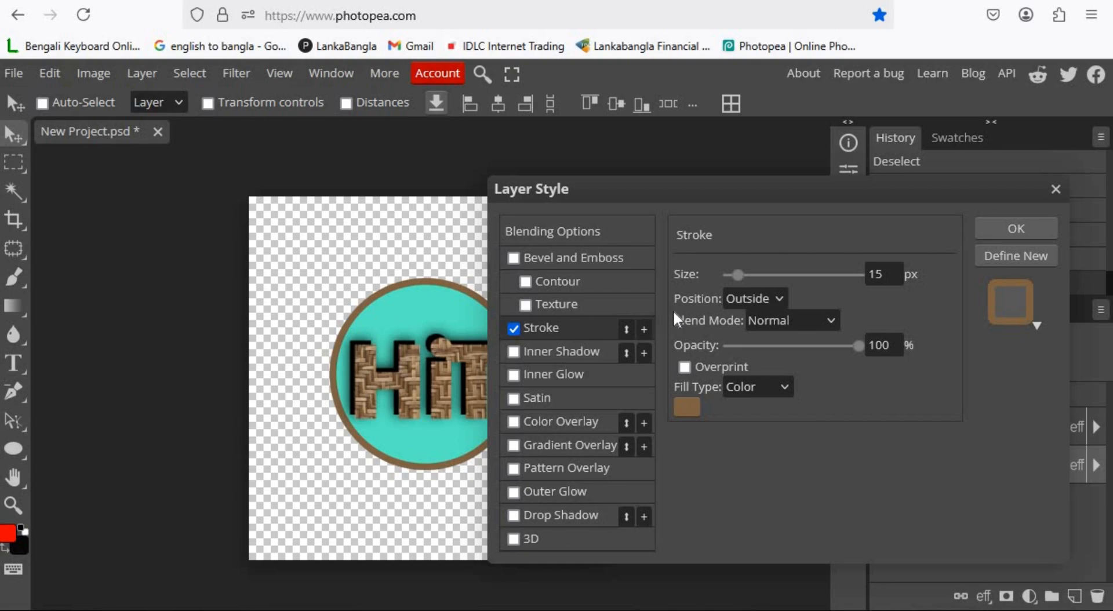
double_click(875, 274)
text(17)
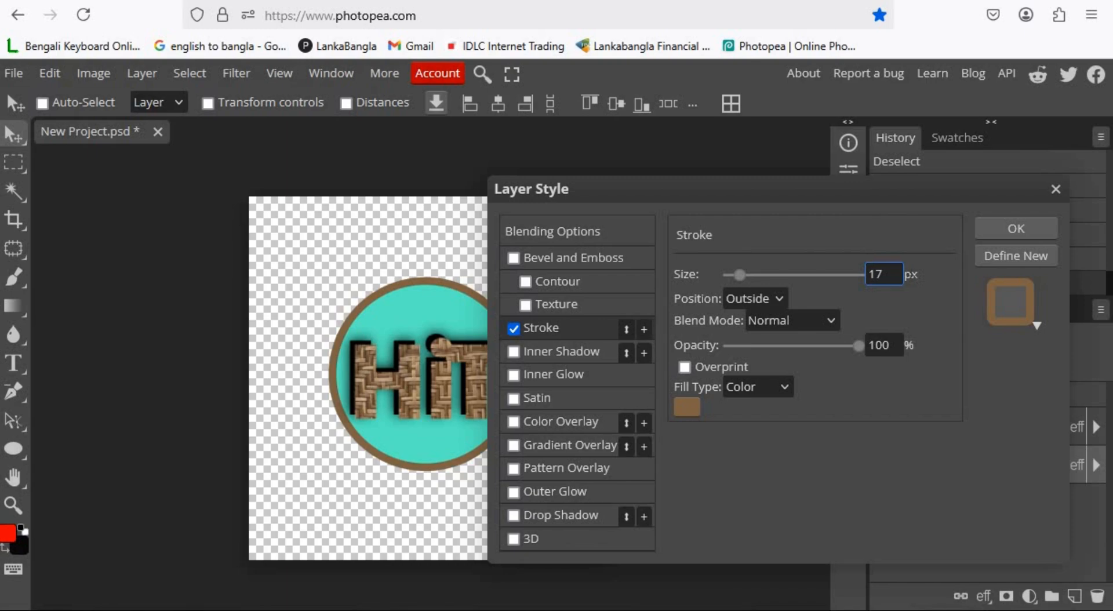
click(1007, 225)
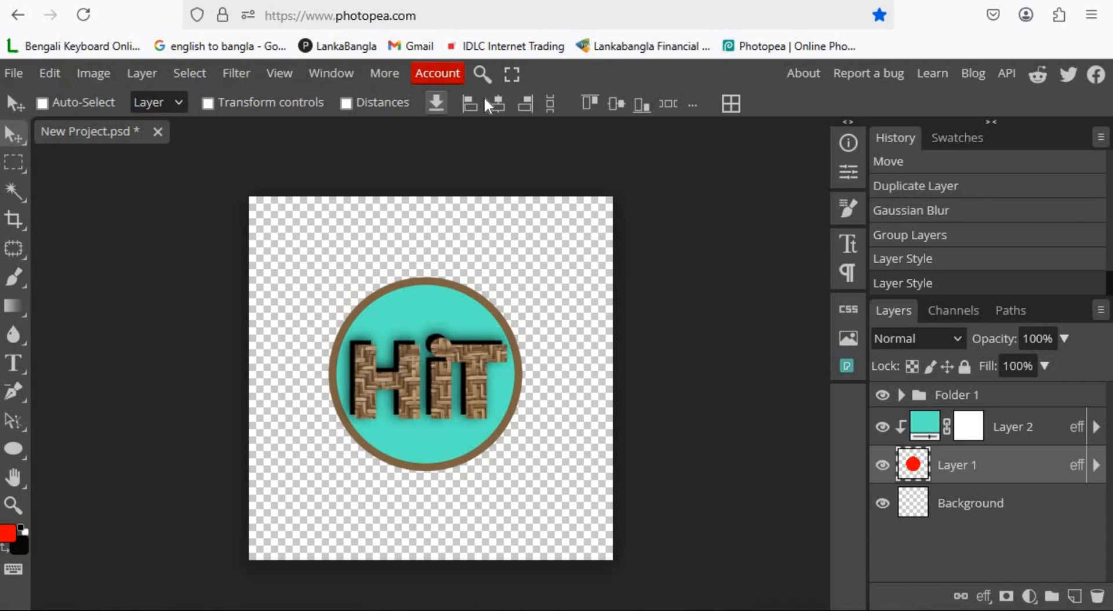
Export the logo as an 800 × 800 PNG.
click(8, 77)
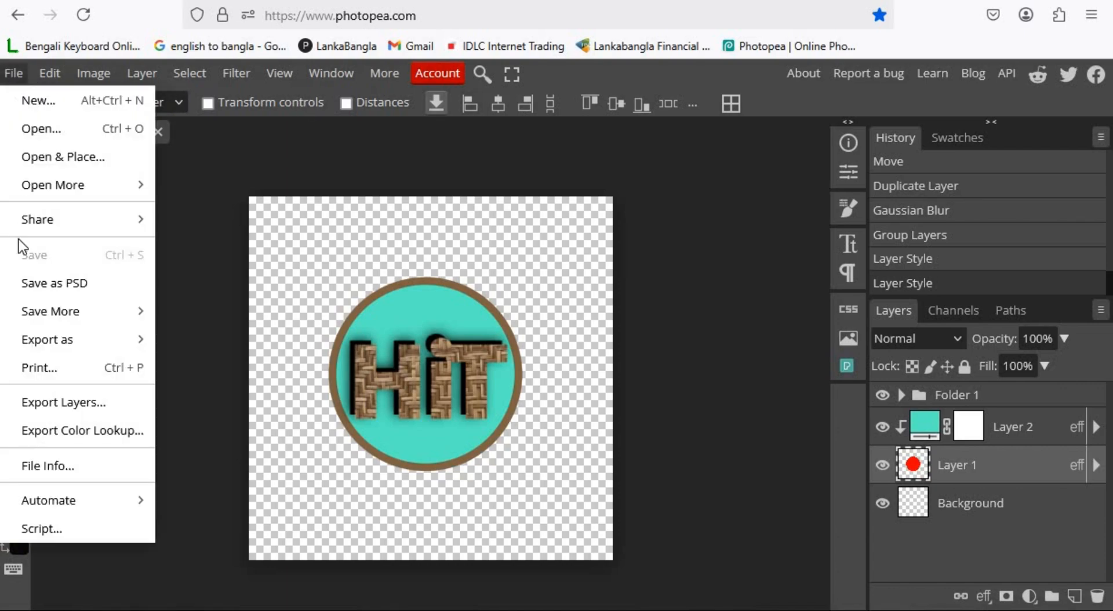
mouse_move(53, 342)
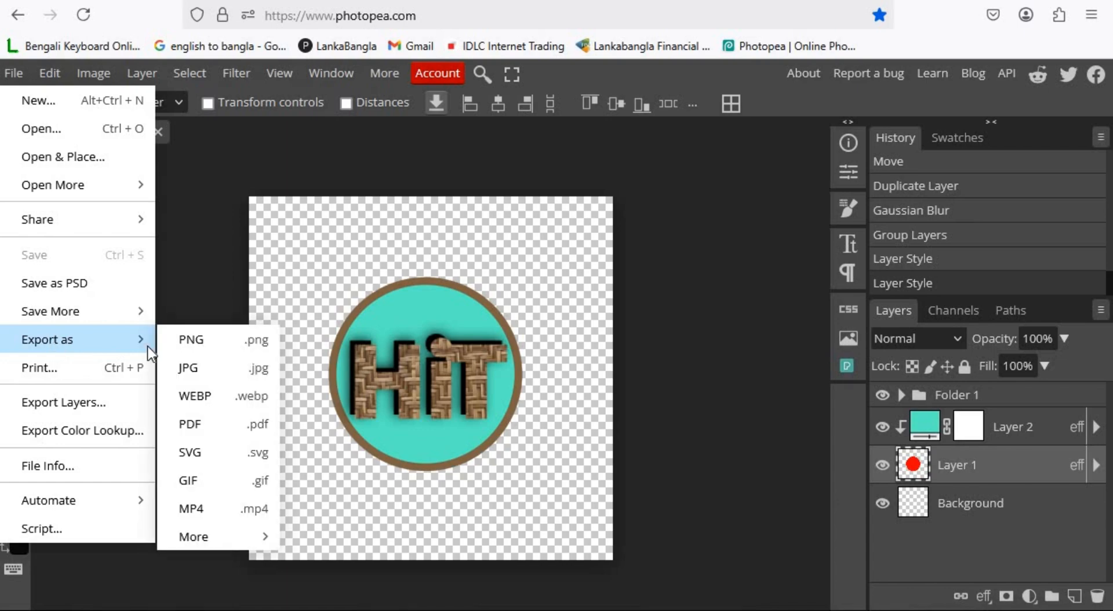
click(203, 346)
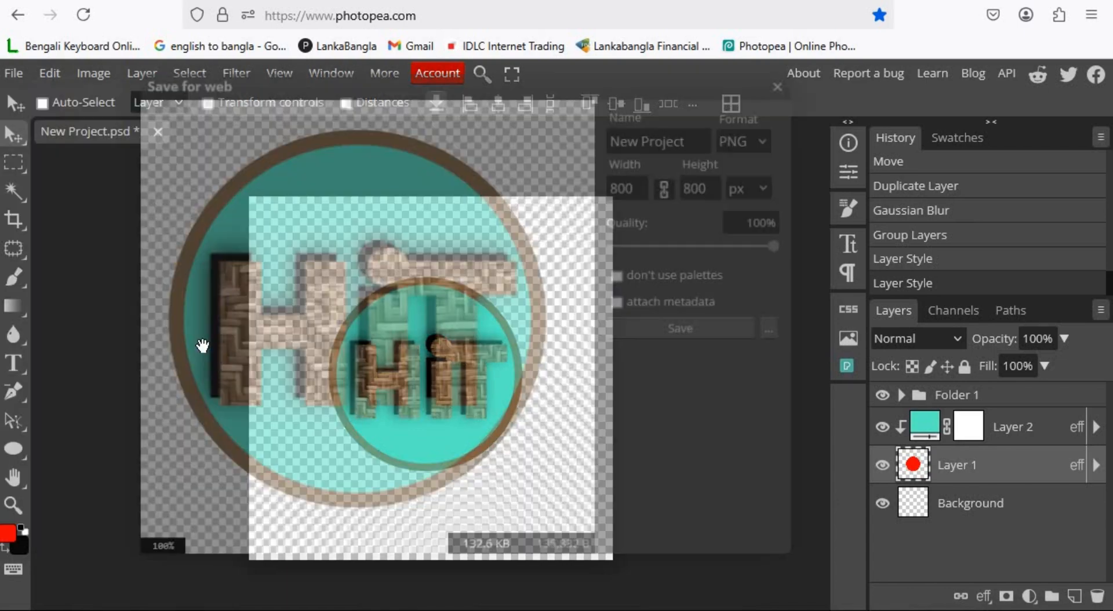
click(688, 324)
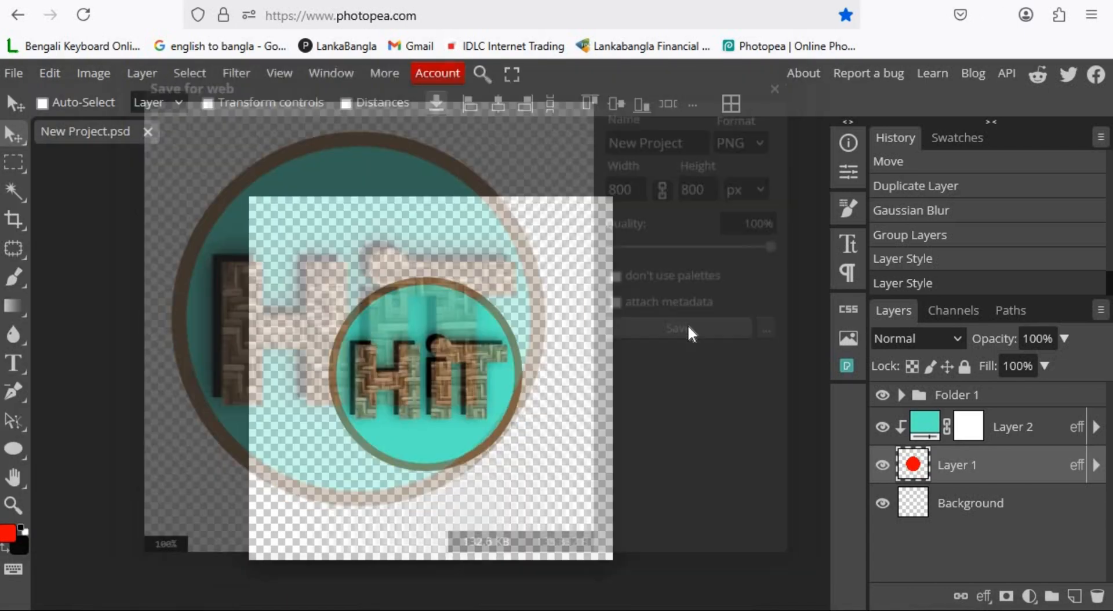